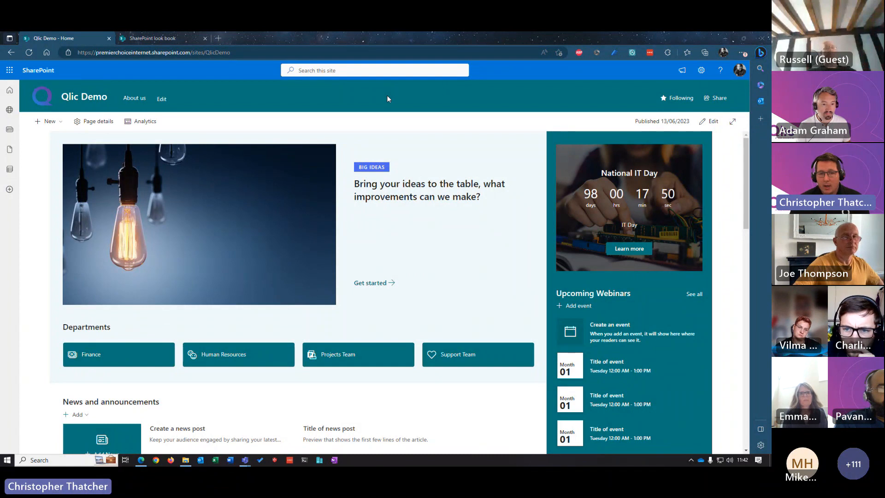
Step: Switch to the SharePoint look book and browse its Solutions site templates, including the employee onboarding sites
scroll(401, 152, down, 2)
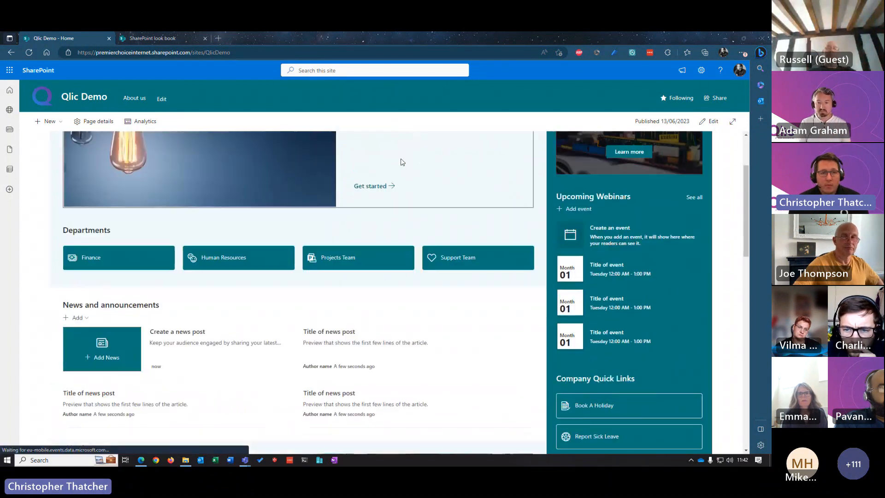
scroll(401, 164, up, 2)
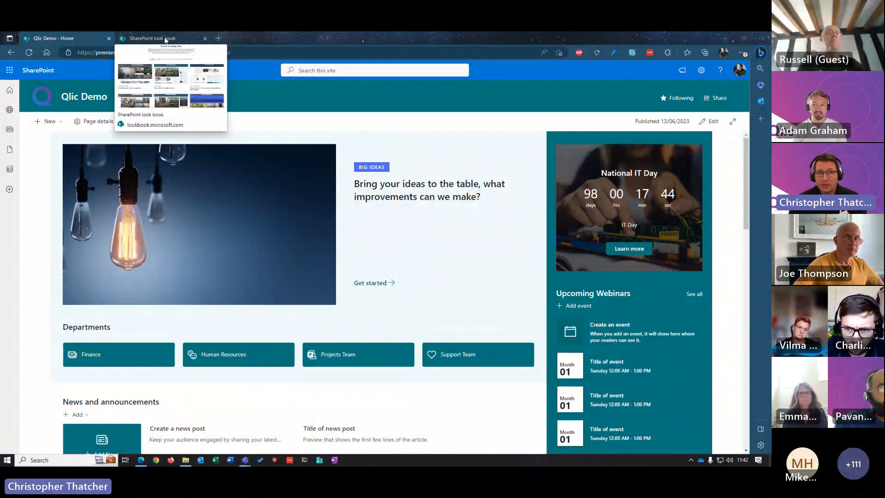
click(164, 38)
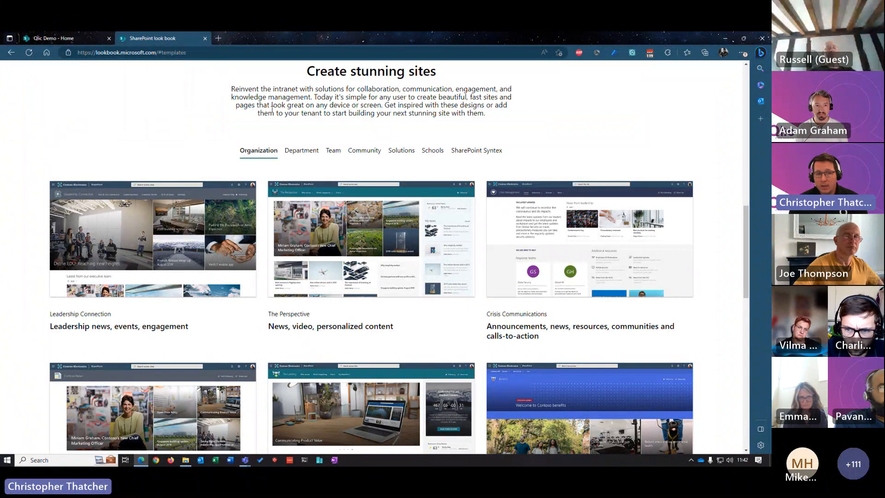
scroll(401, 233, down, 5)
scroll(387, 242, up, 6)
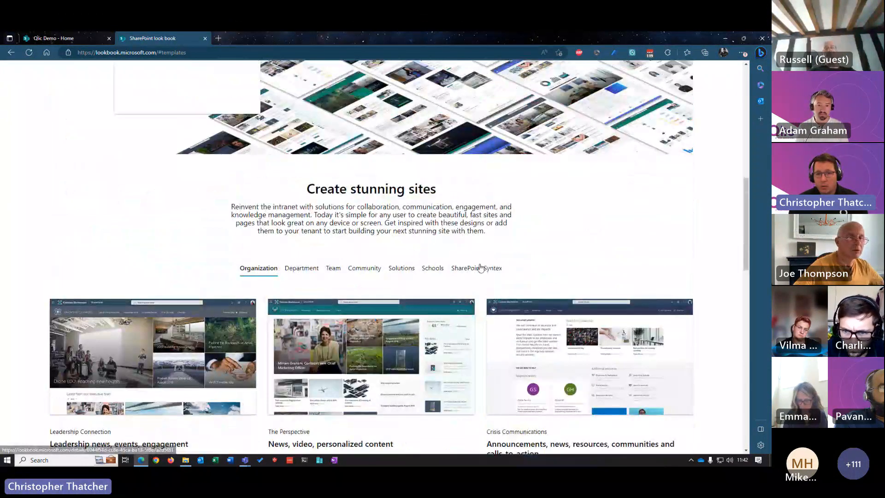
click(479, 267)
click(401, 268)
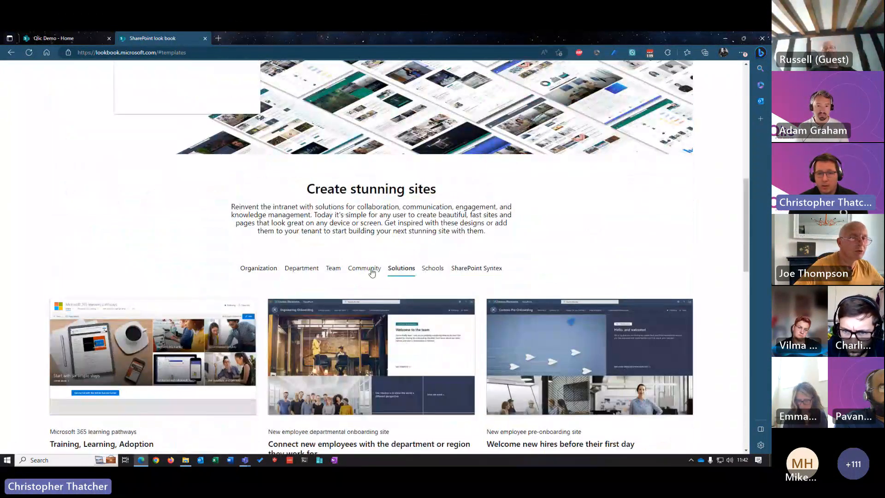
scroll(364, 277, down, 3)
scroll(366, 288, down, 3)
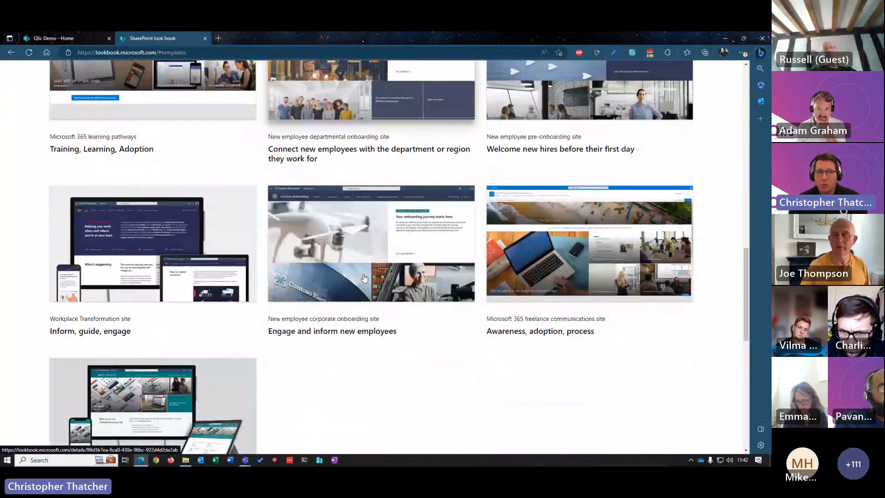
scroll(374, 293, up, 10)
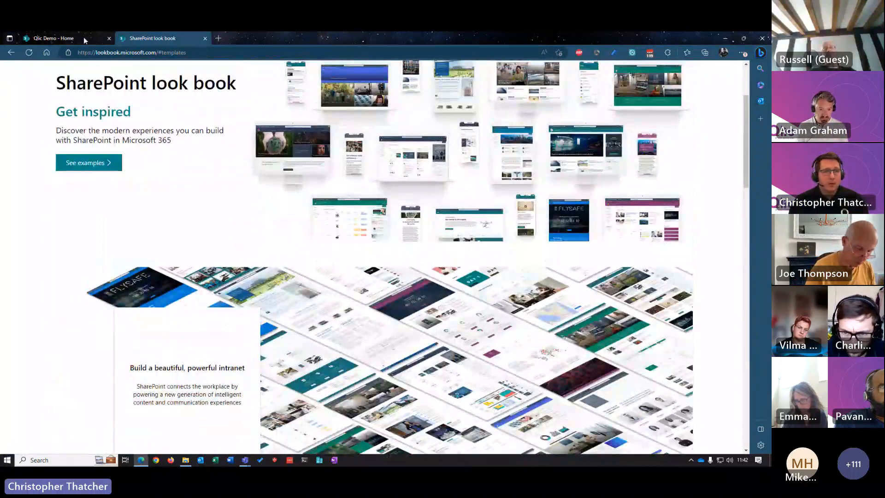
Step: Open the Qlic Demo home page for editing and examine its main-column web parts, from the hero down to the management team
click(84, 37)
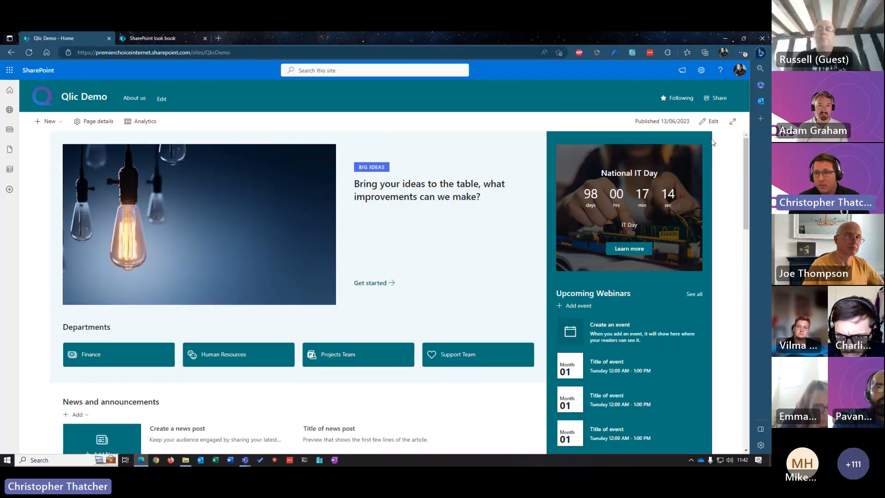
click(712, 121)
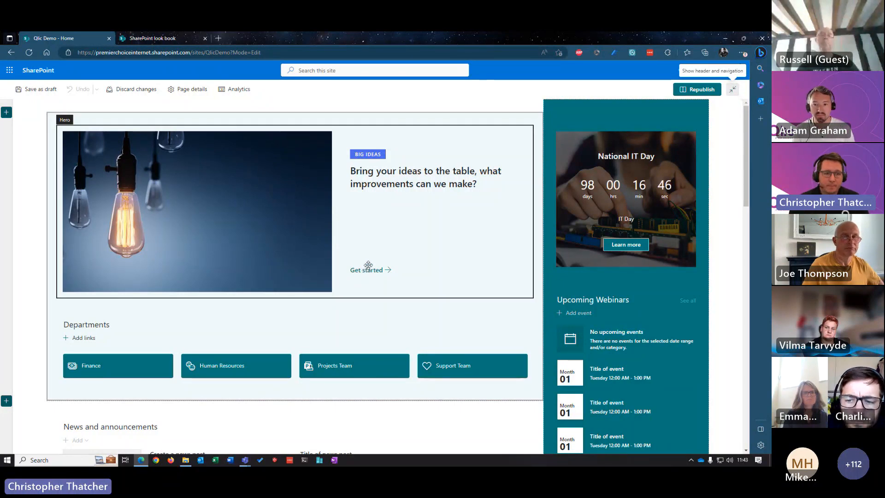
scroll(389, 203, down, 1)
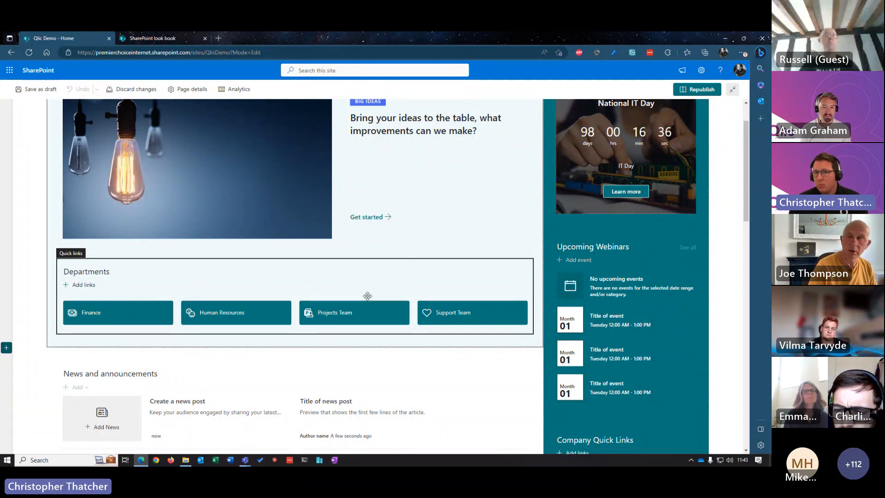
scroll(304, 281, down, 5)
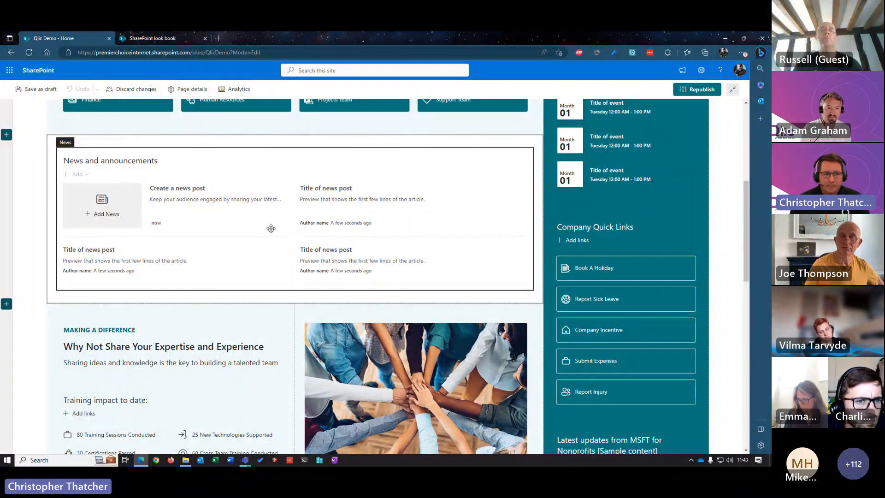
scroll(271, 226, down, 3)
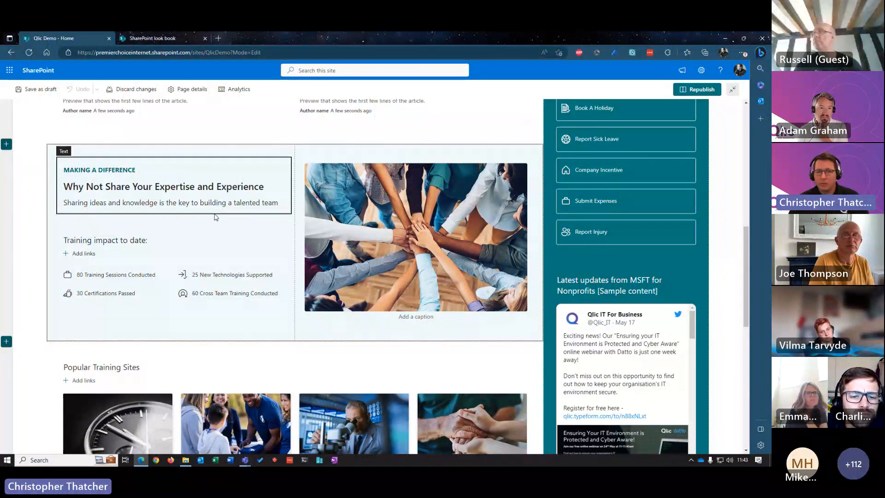
scroll(244, 208, down, 3)
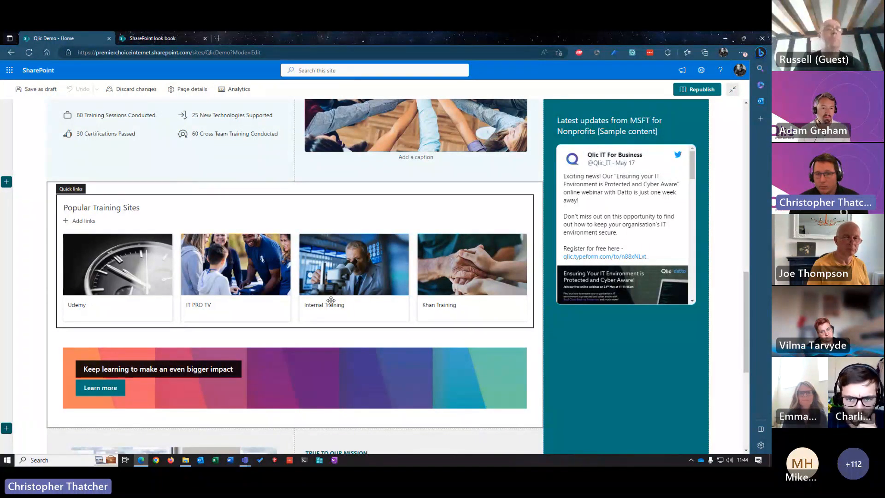
scroll(333, 295, down, 1)
scroll(335, 290, down, 3)
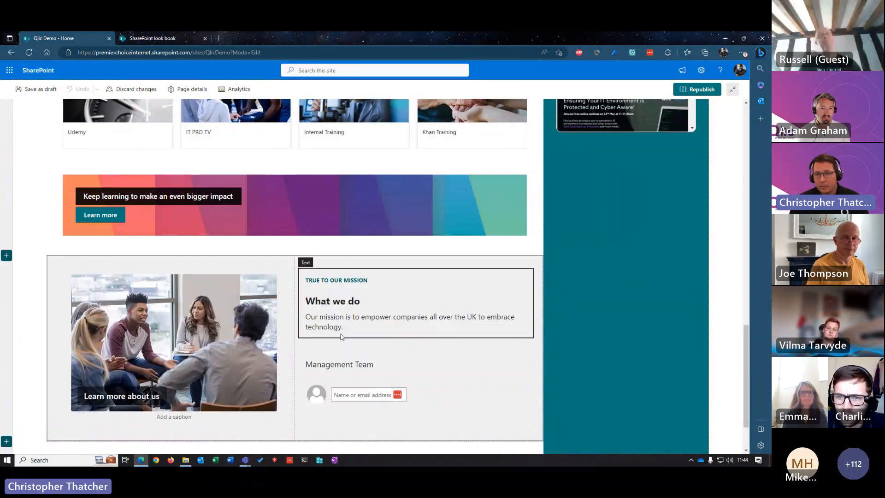
scroll(336, 353, up, 6)
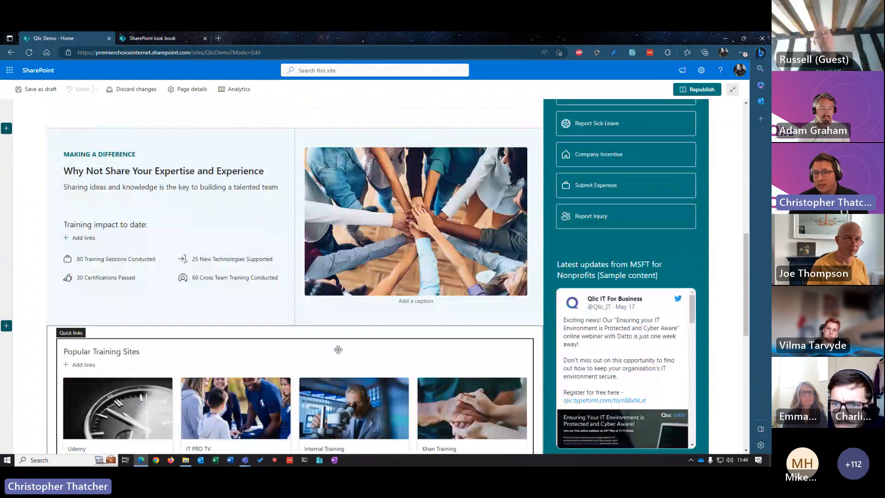
scroll(336, 351, up, 10)
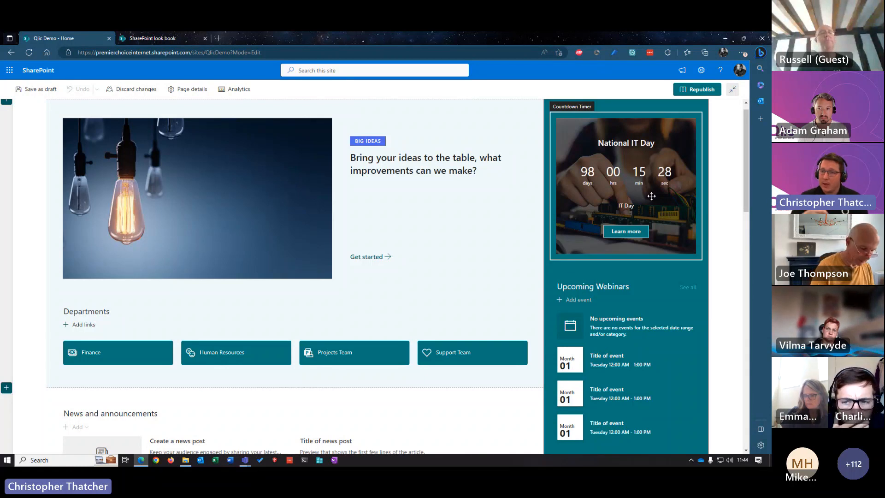
Step: Examine the countdown timer, Upcoming Webinars and Company Quick Links web parts, and leave page editing by discarding changes
scroll(651, 196, down, 3)
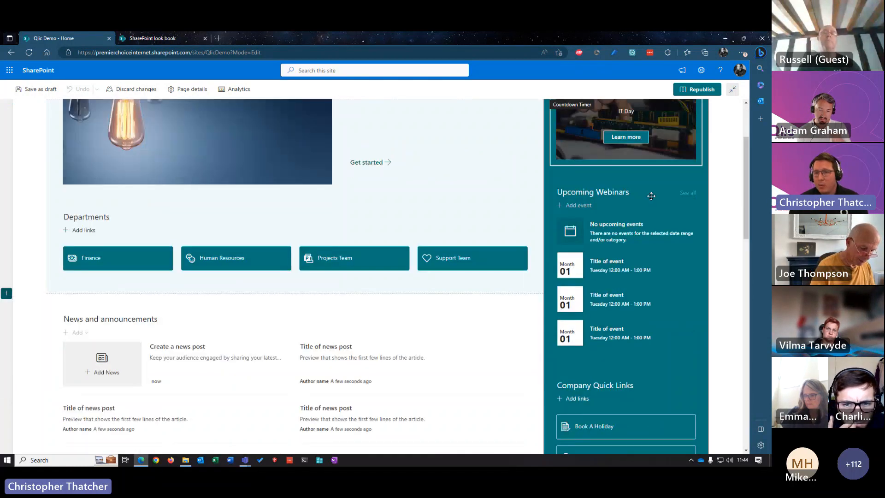
scroll(638, 221, up, 2)
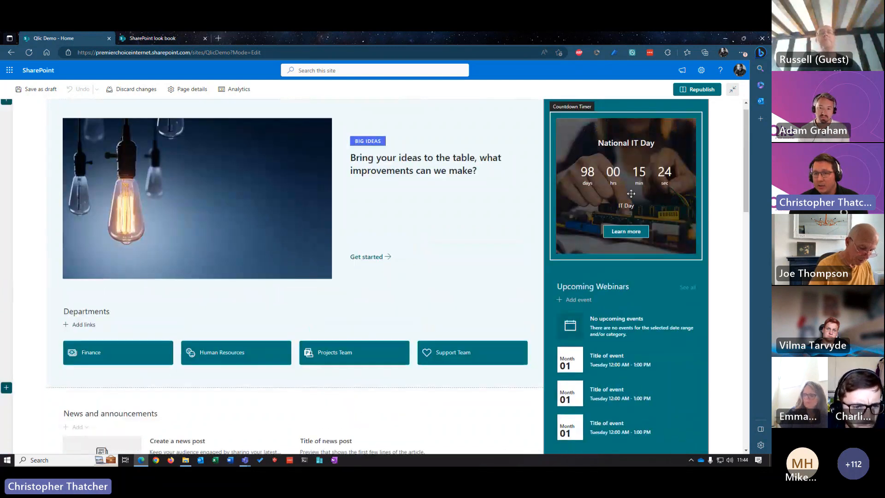
scroll(654, 141, down, 1)
scroll(654, 141, down, 2)
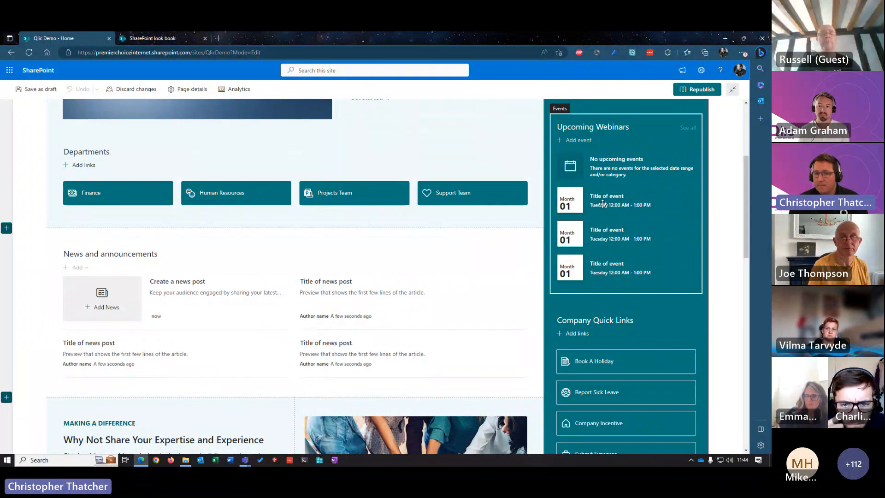
scroll(631, 227, down, 3)
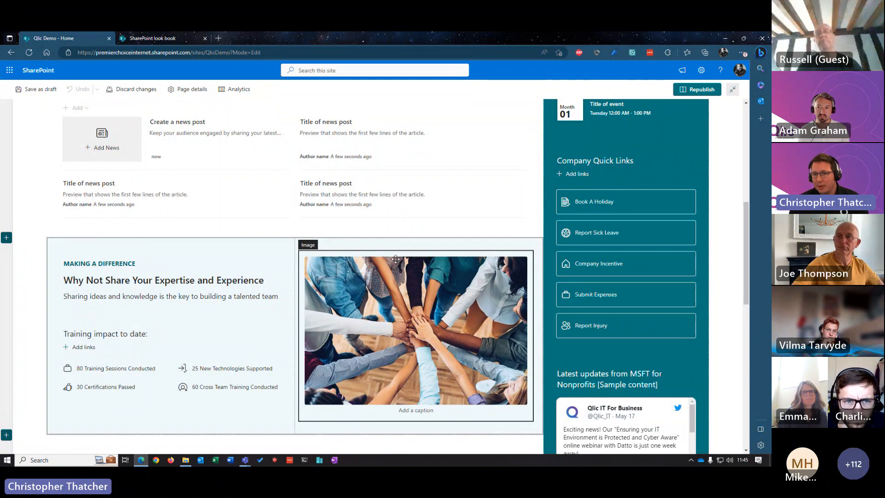
scroll(388, 275, up, 7)
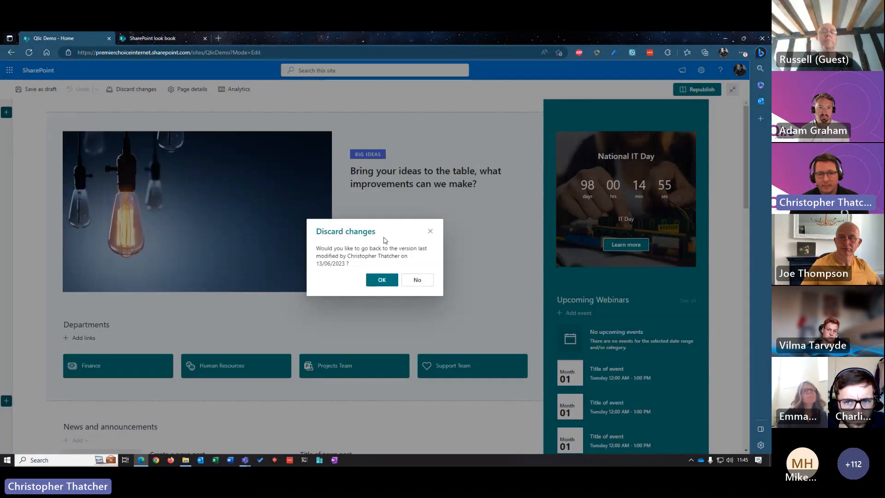
click(382, 280)
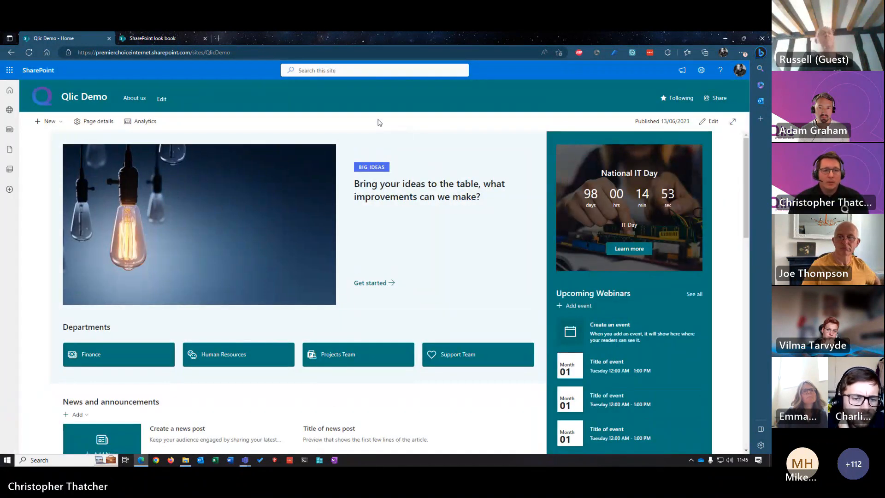
Step: Open the Finance department page and examine its training banners, document libraries, news, funds chart and support links
click(100, 355)
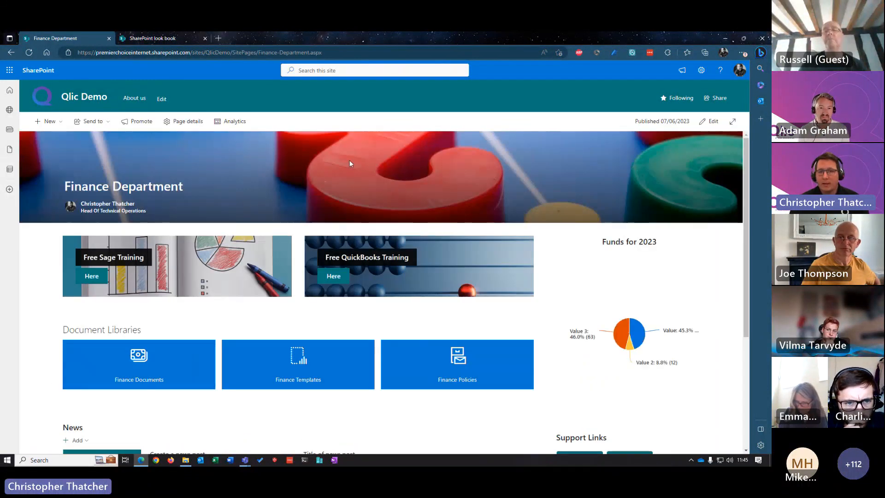
scroll(352, 152, down, 1)
scroll(352, 145, down, 2)
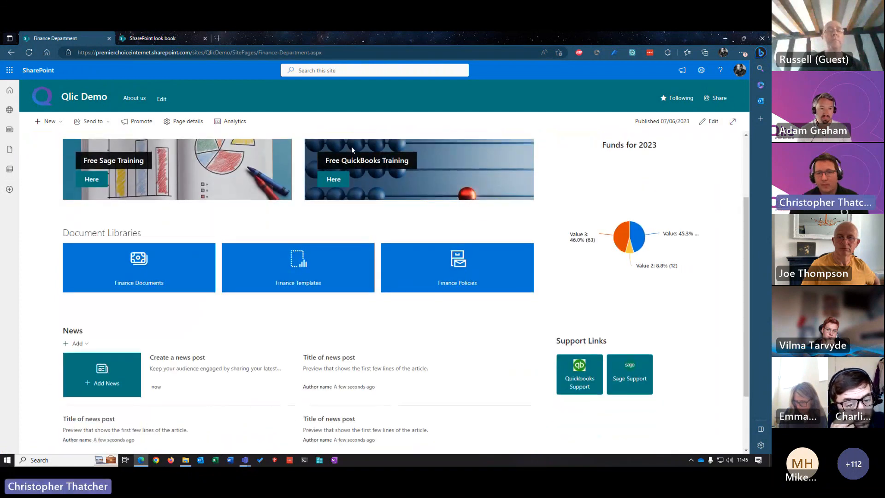
scroll(349, 192, up, 2)
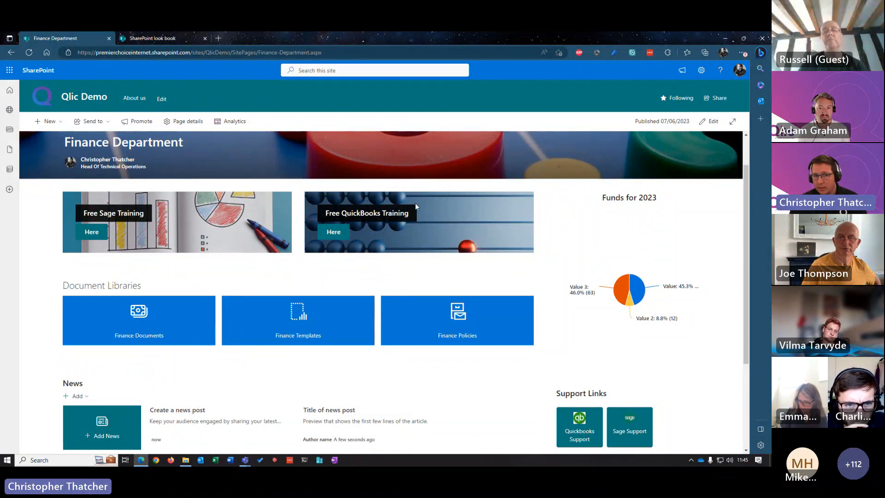
scroll(416, 206, down, 2)
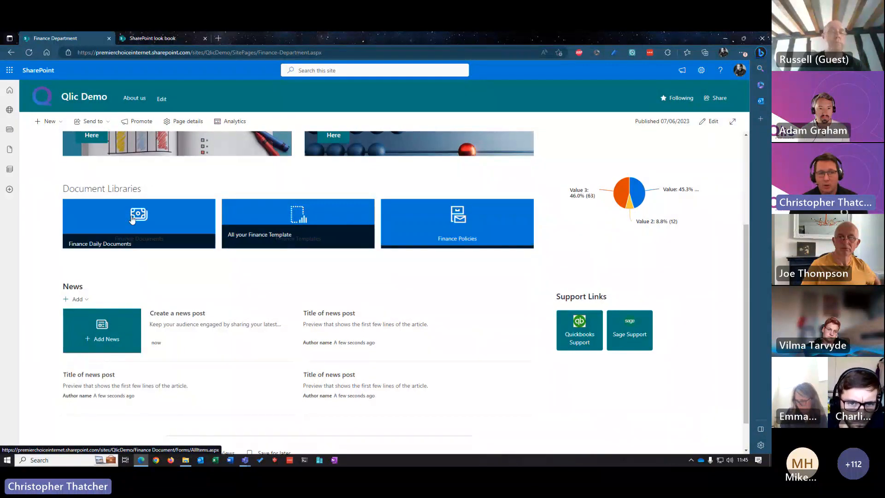
scroll(219, 275, down, 1)
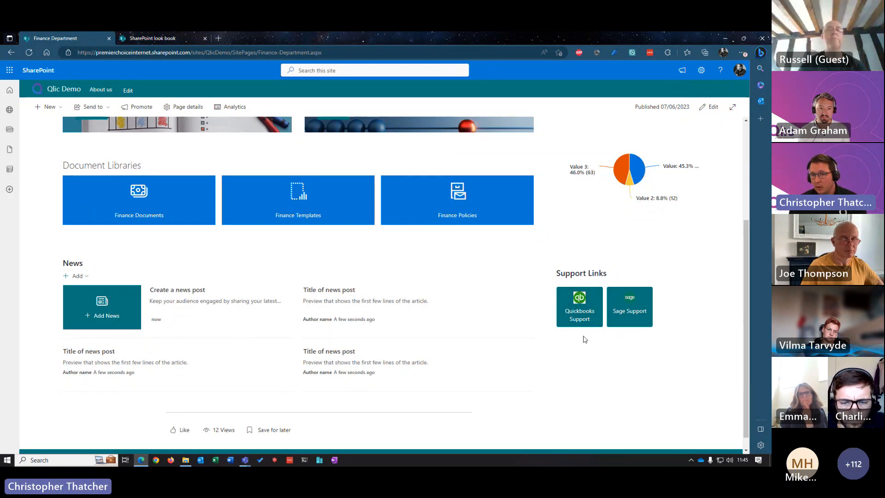
scroll(655, 286, up, 3)
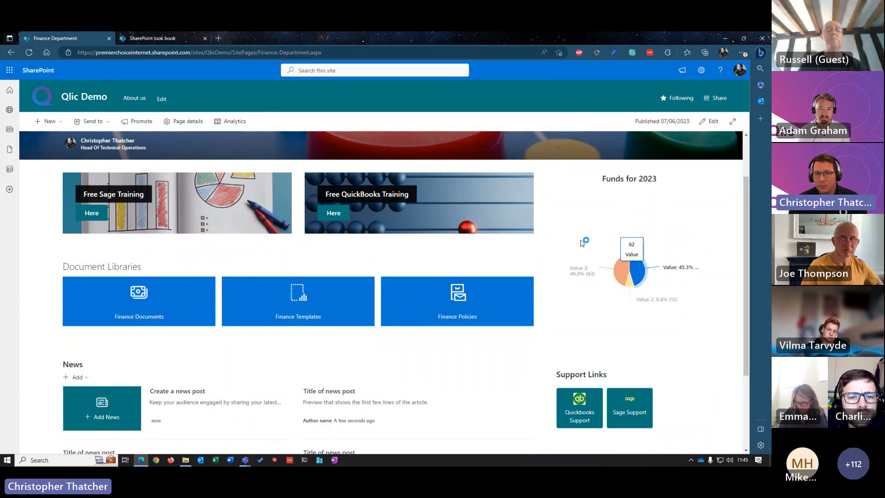
scroll(320, 267, down, 2)
scroll(304, 350, up, 2)
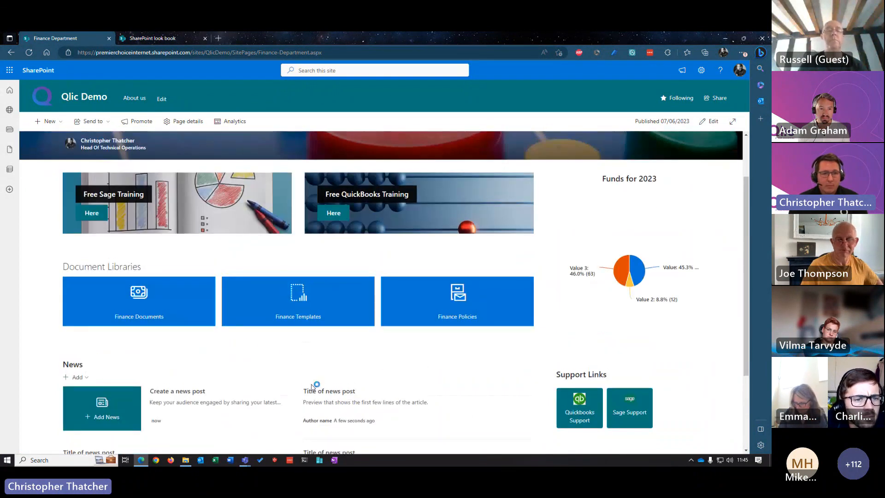
Step: Open the Finance 1.xlsx workbook from Finance Folder 1 in the Finance Documents library
click(149, 303)
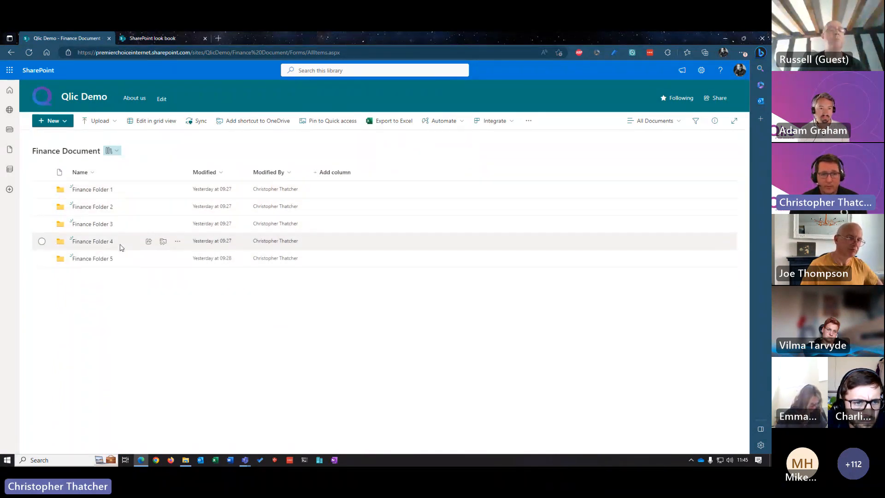
click(99, 190)
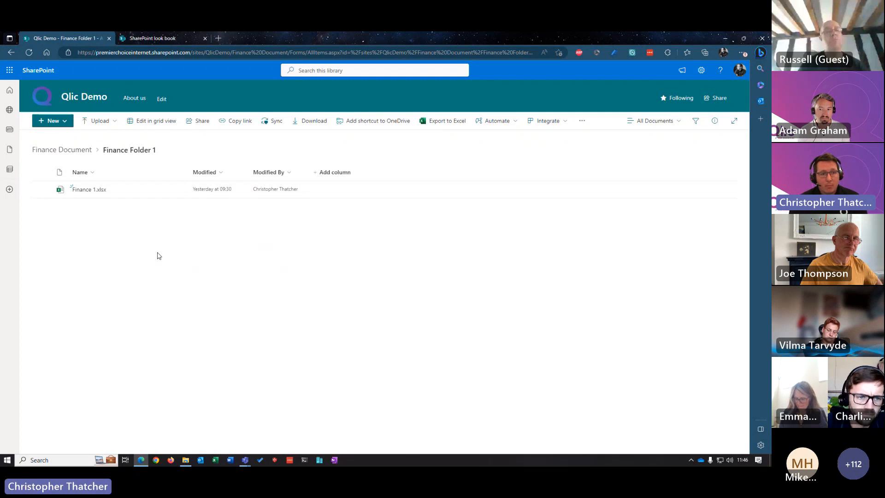
click(89, 190)
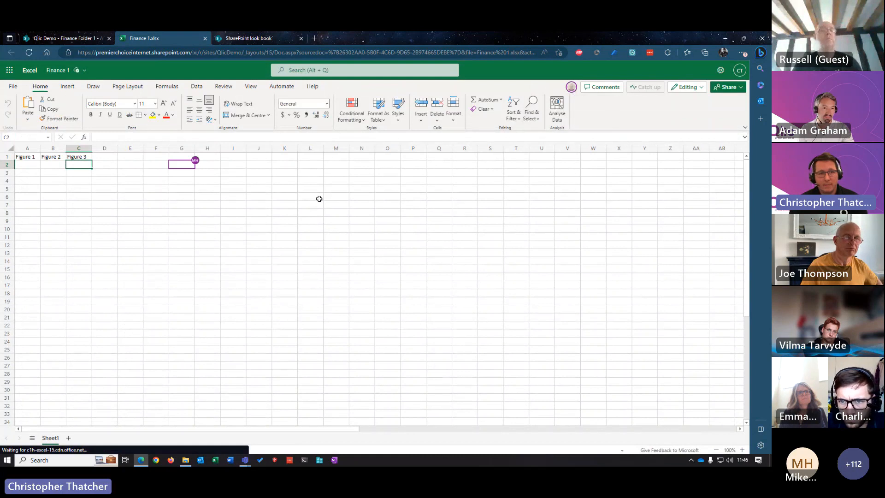
Step: Enter the sample text "lfgjslkdflksd" in cell C3 of Sheet1
click(130, 165)
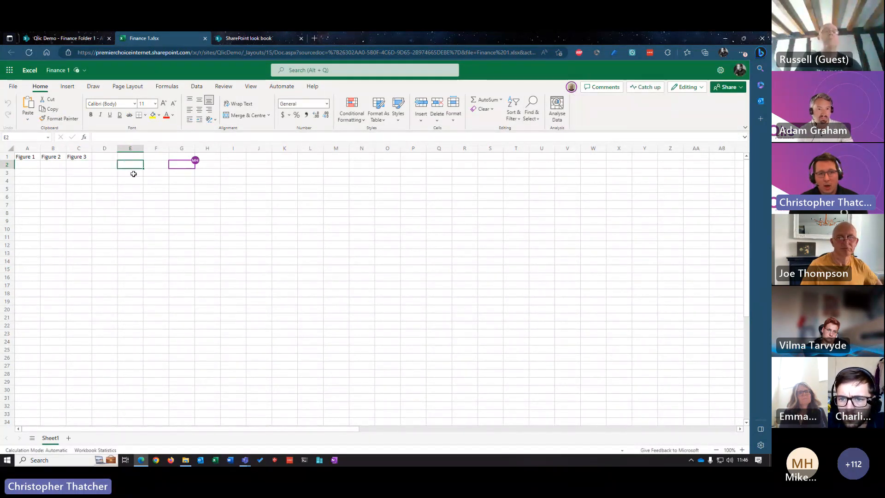
click(81, 172)
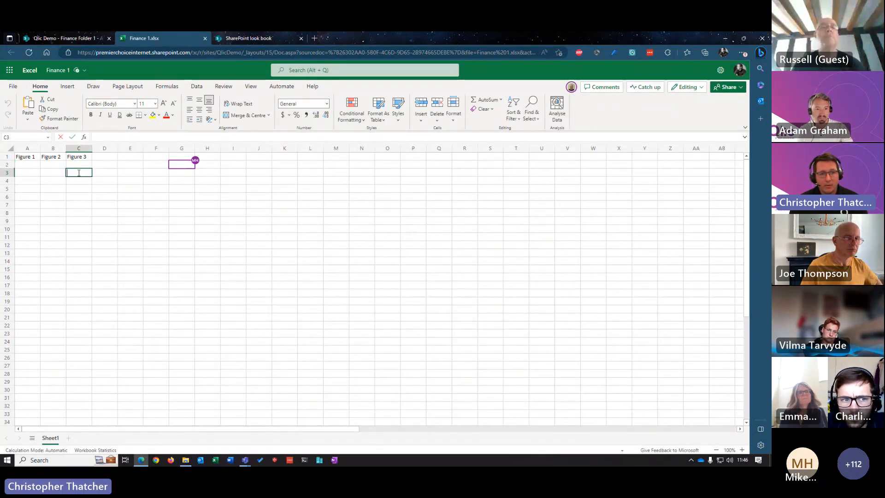
text(lfgjslkdflksd)
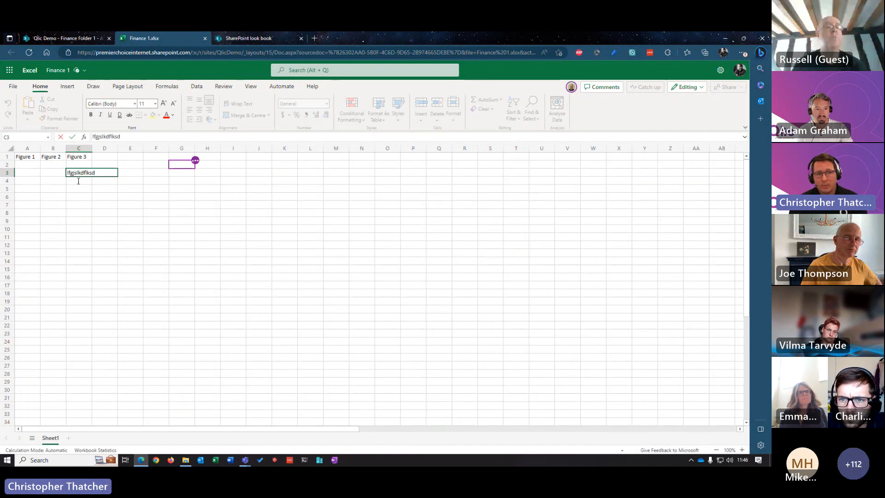
click(77, 189)
click(107, 195)
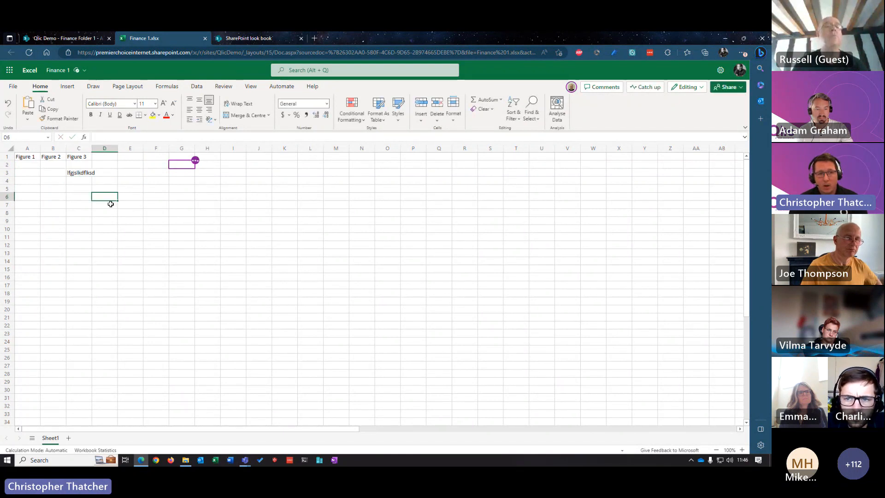
double_click(103, 196)
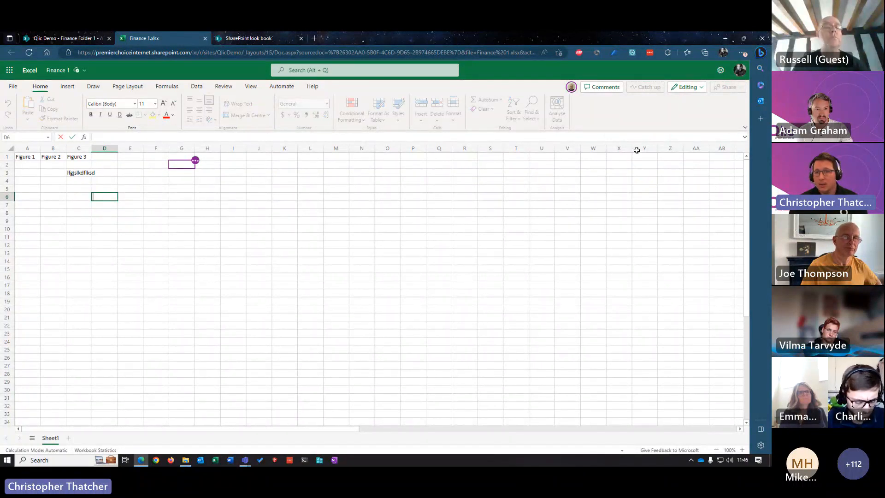
Step: Examine the workbook's comments and its sharing options, and close the Finance 1 workbook
click(572, 87)
click(602, 87)
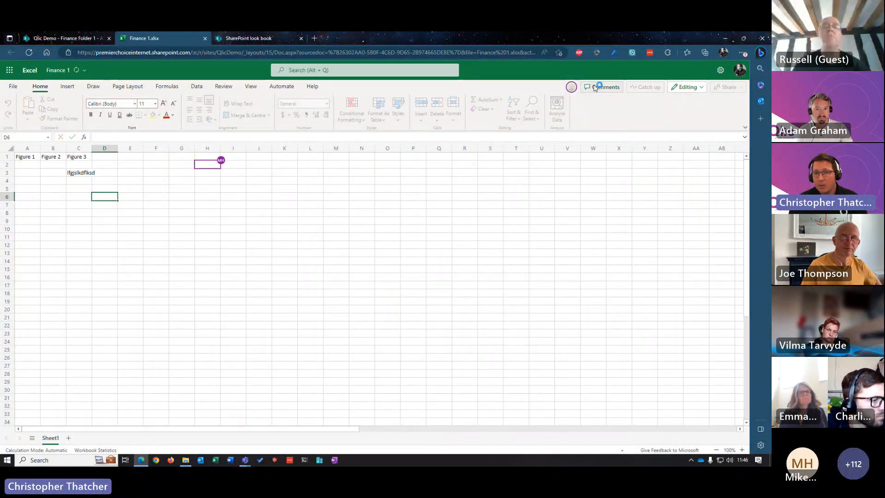
click(602, 87)
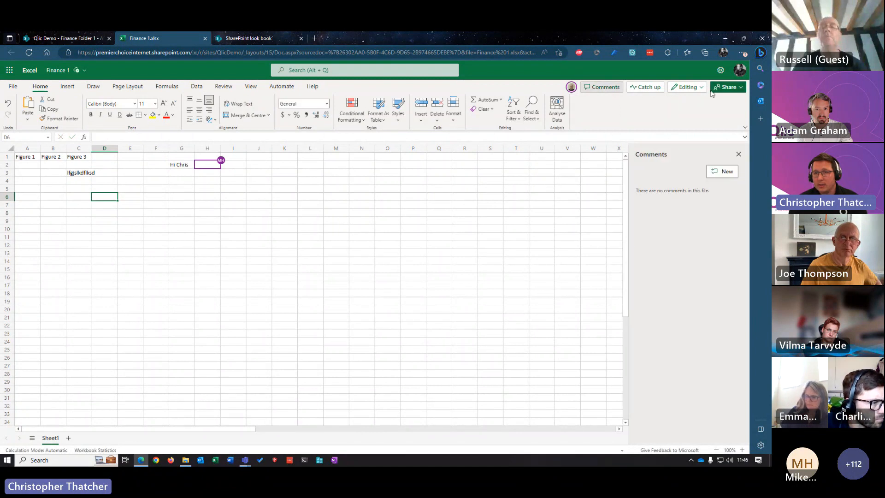
click(728, 87)
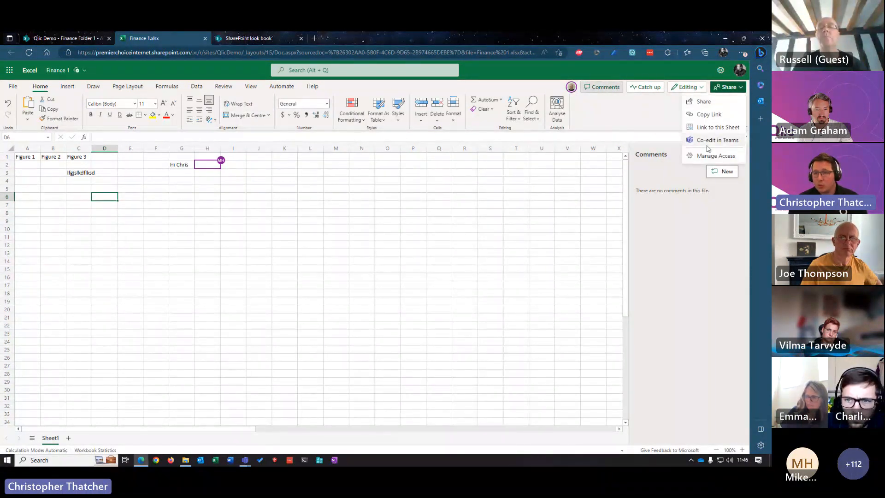
click(623, 113)
click(742, 156)
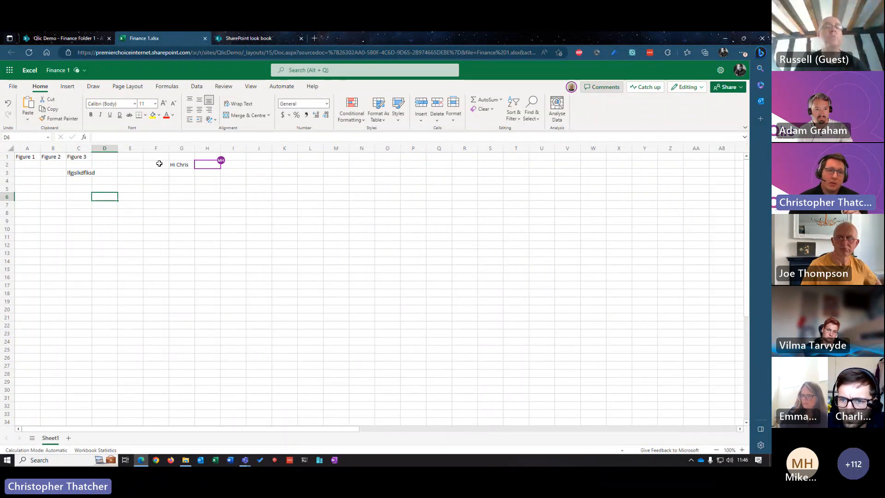
click(205, 38)
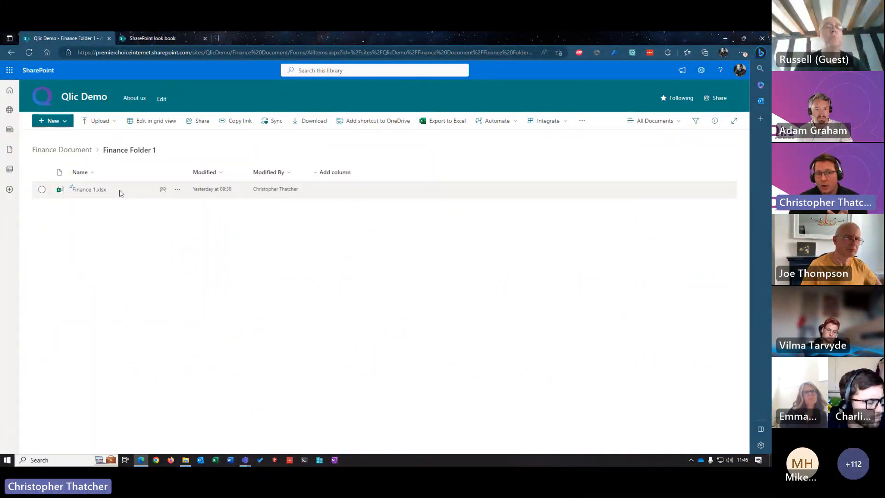
Step: Examine the version history of Finance 1.xlsx, including the actions available for version 3.1
click(42, 189)
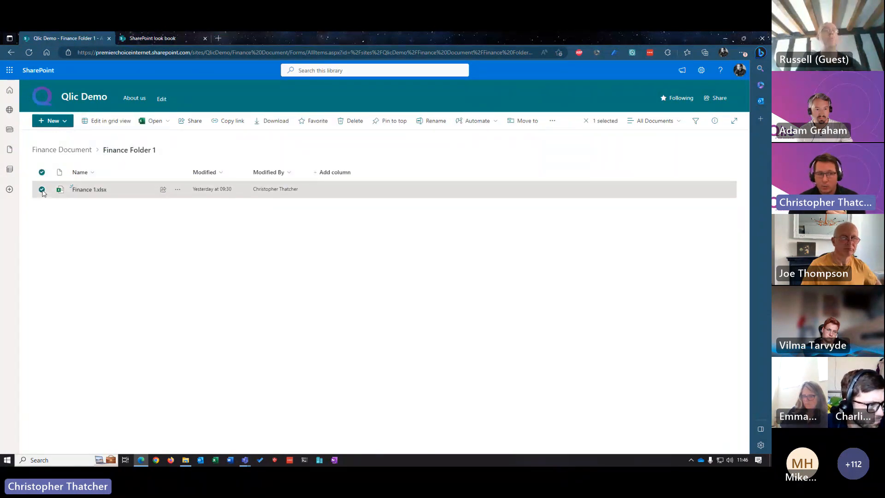
click(177, 190)
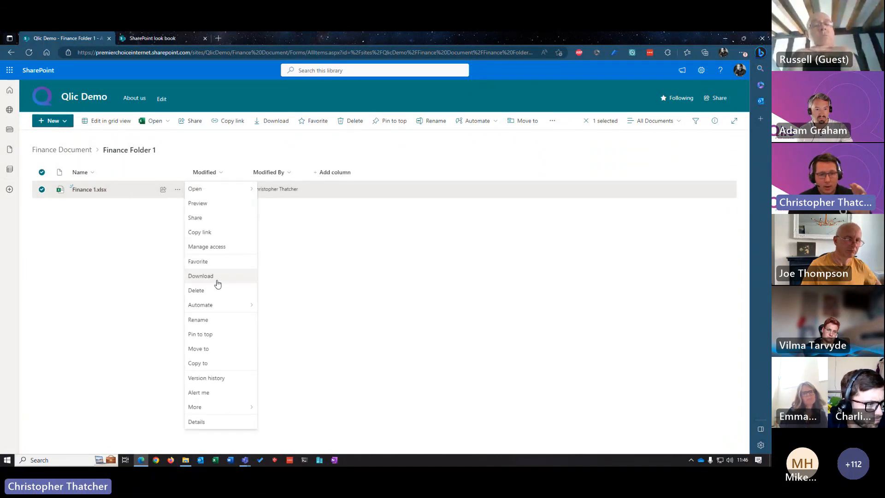
click(217, 378)
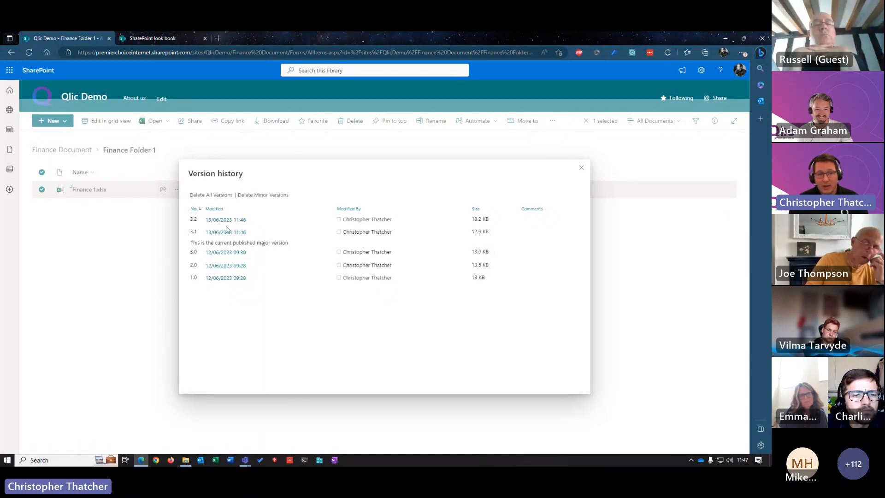
click(253, 232)
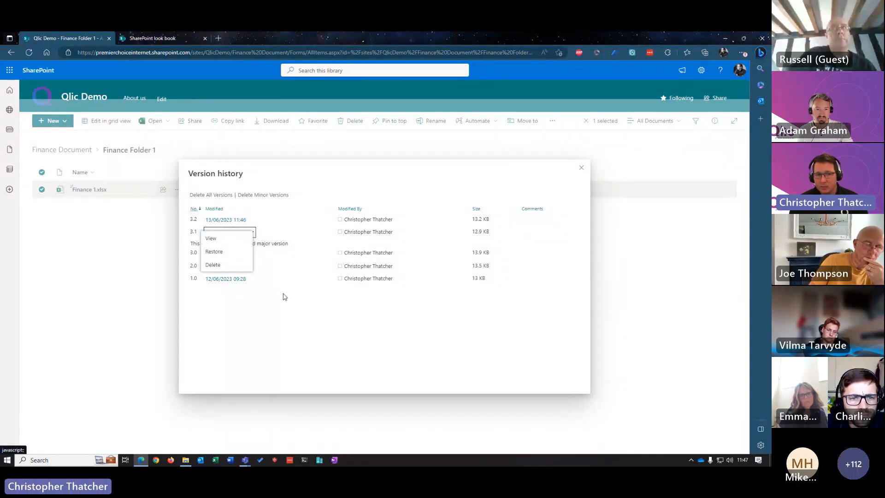
click(299, 349)
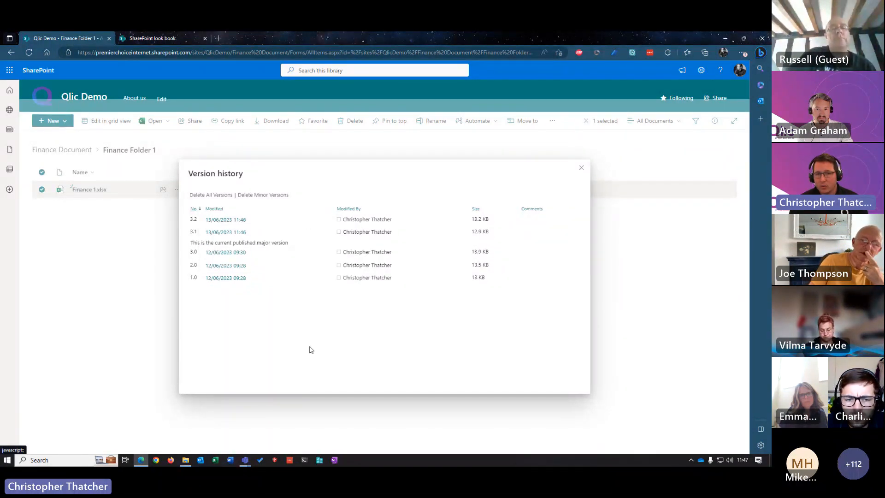
click(582, 169)
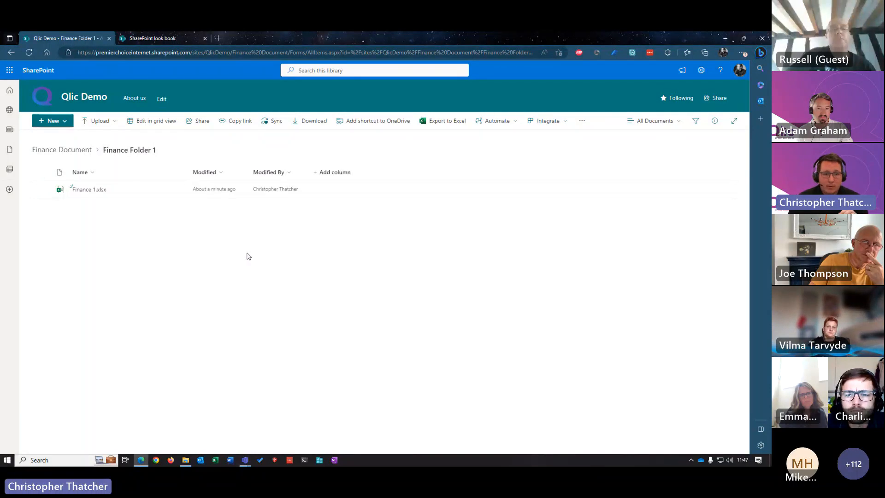
Step: Switch to File Explorer and view the contents of Finance Folder 1 in the synced Qlic Demo - Finance Document library
click(186, 460)
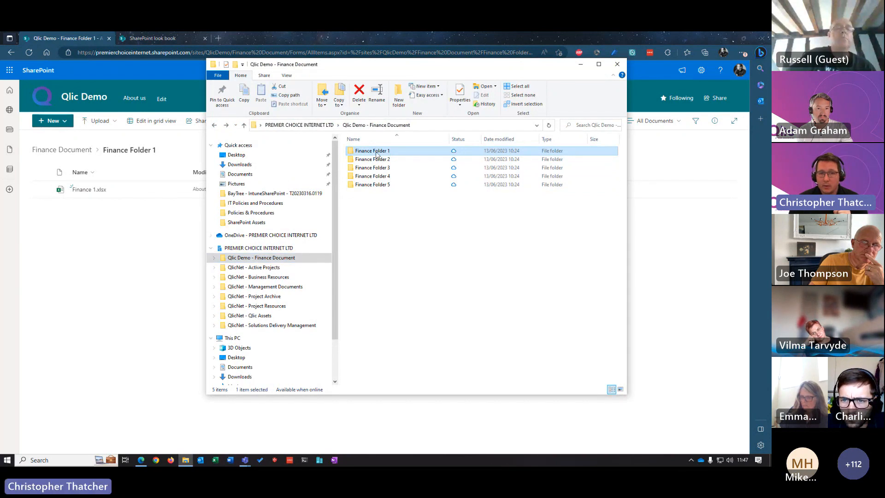
key(Return)
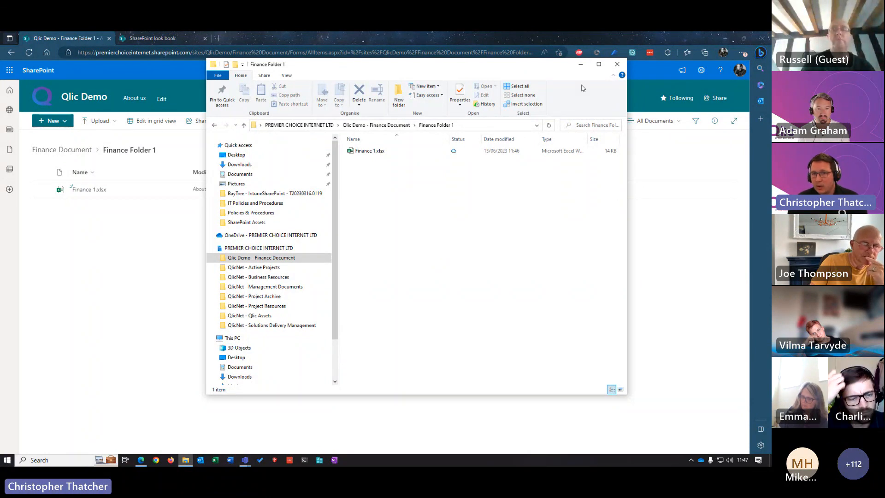
click(617, 66)
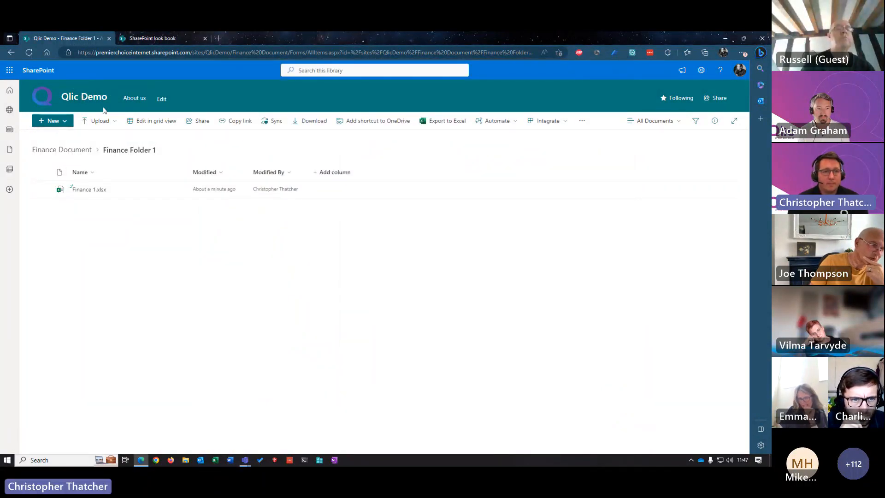
Step: From the Qlic Demo home page, compare the built-in page templates and create a new page from the Blank template
click(86, 97)
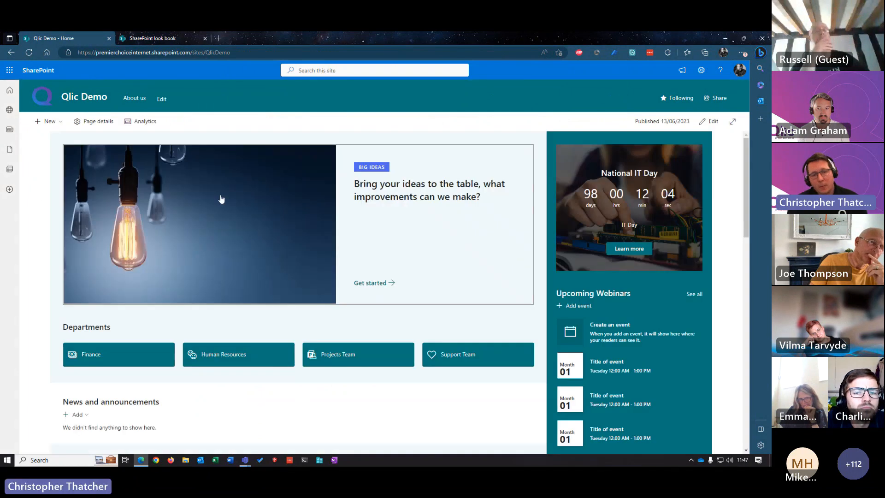
click(223, 356)
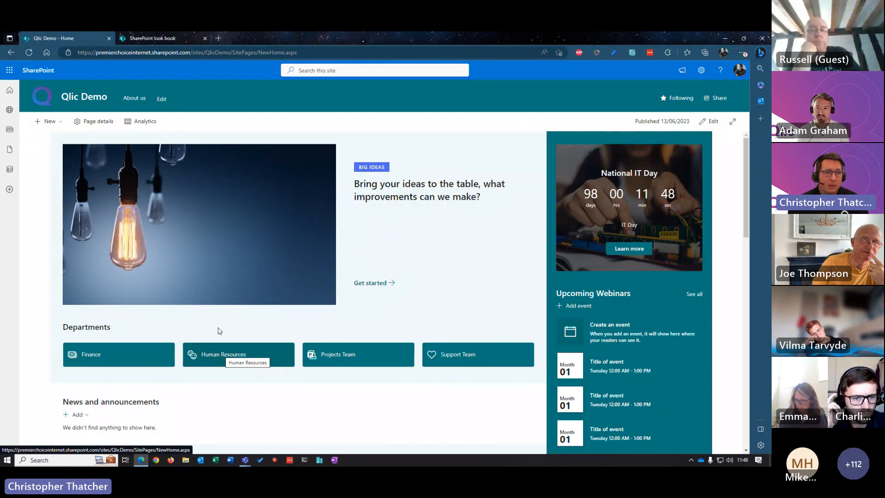
click(58, 122)
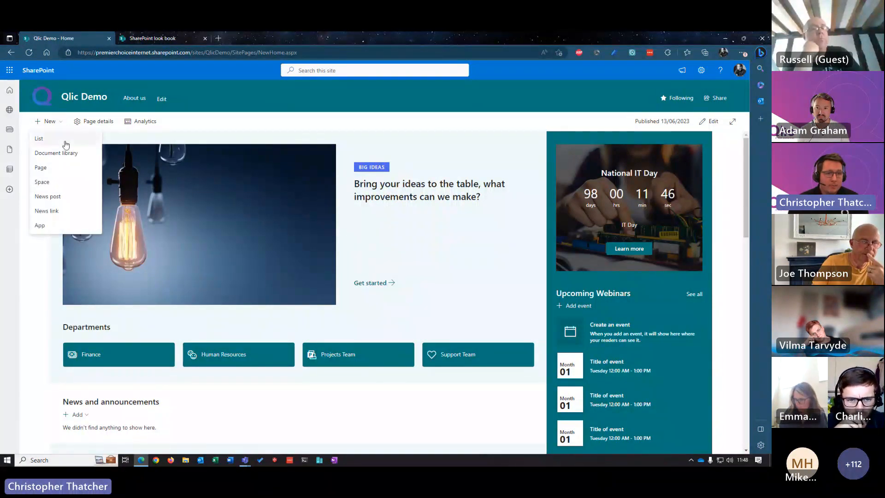
click(49, 170)
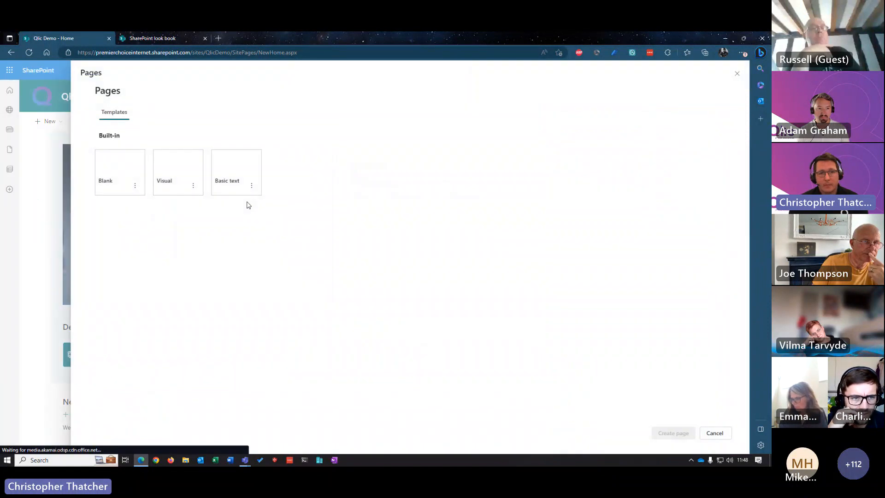
click(183, 181)
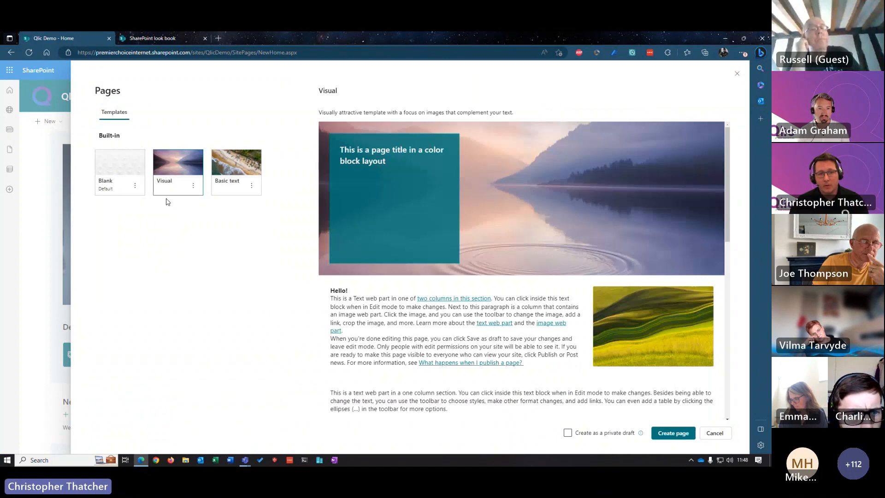
click(237, 183)
click(110, 174)
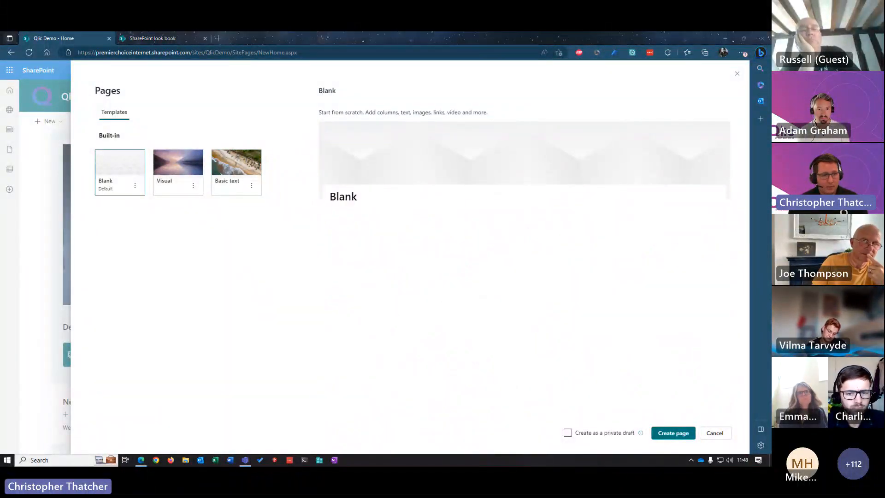
click(674, 430)
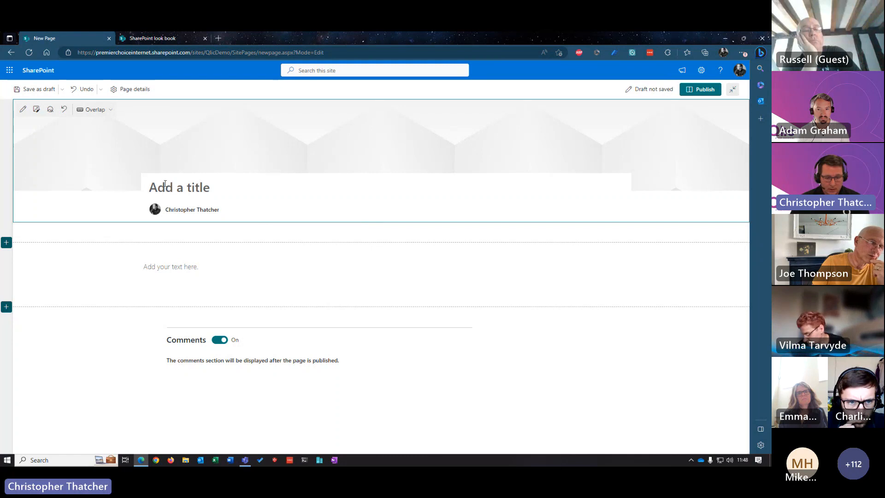
Step: Title the new page "Human Resources"
text(Human )
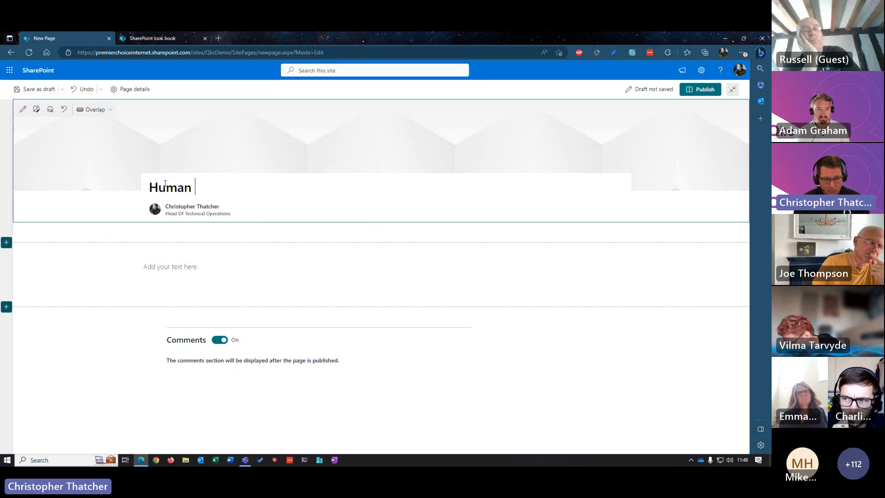
text(resources)
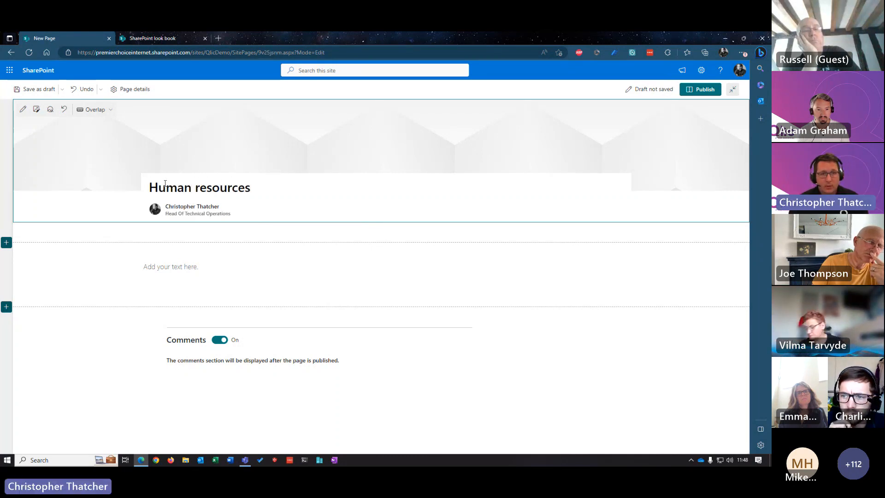
click(199, 188)
key(BackSpace)
text(R)
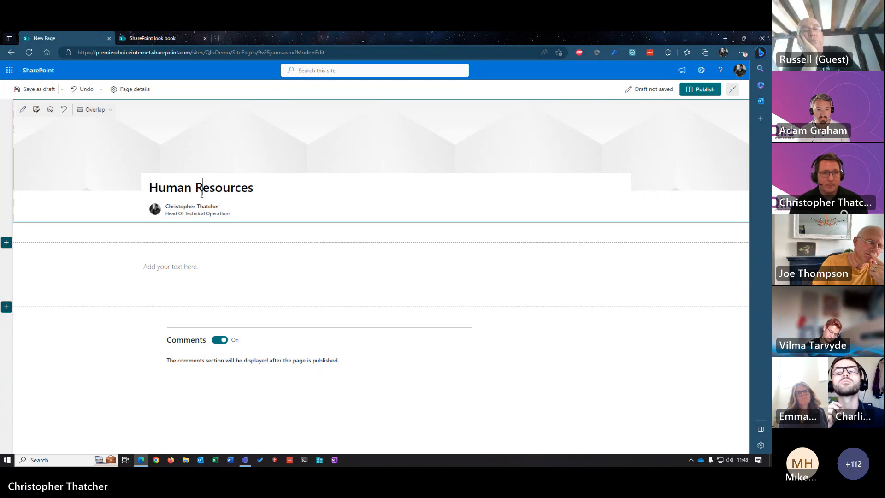
Step: Search stock images for "people", insert the photo of the group sitting on the lawn as the page banner, and adjust its focal point
click(36, 109)
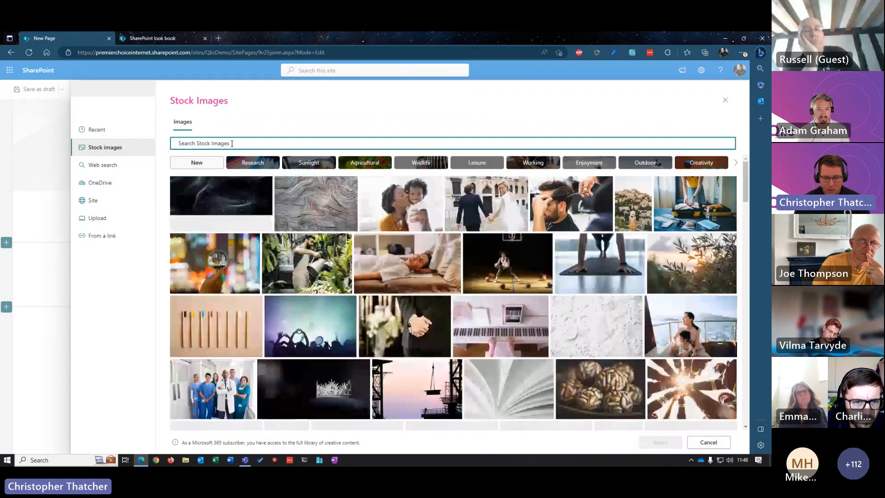
click(232, 143)
text(people)
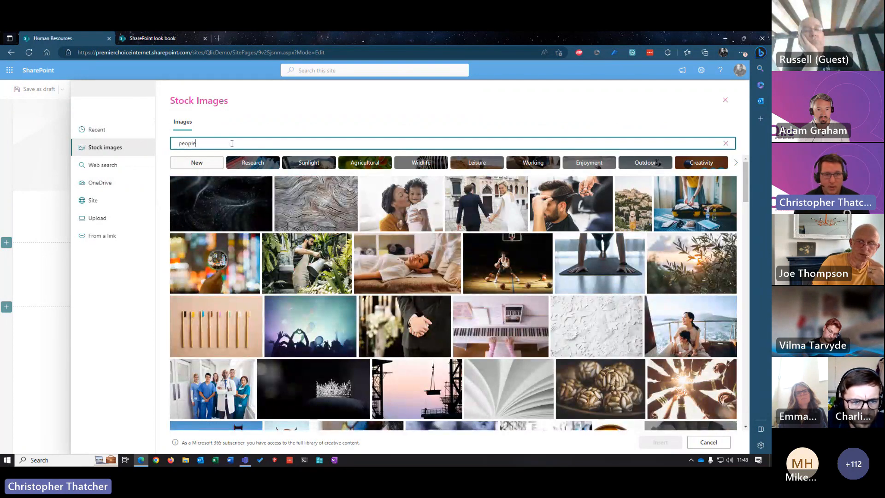
key(Return)
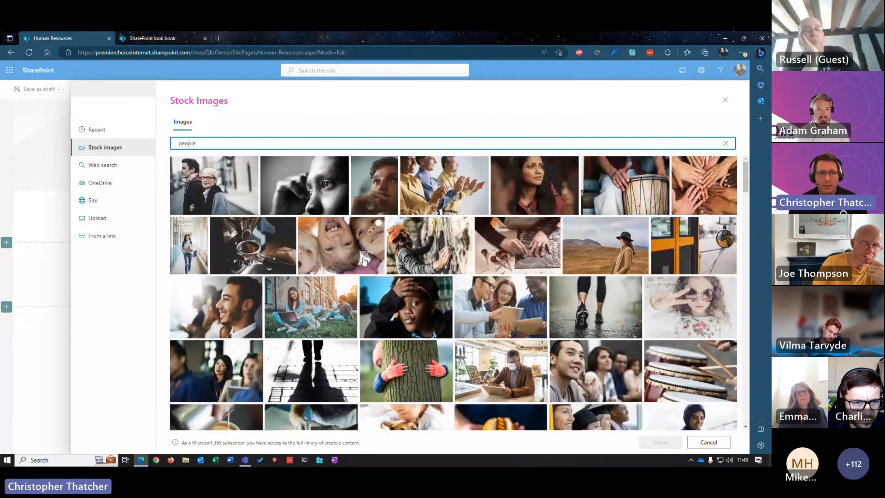
click(346, 287)
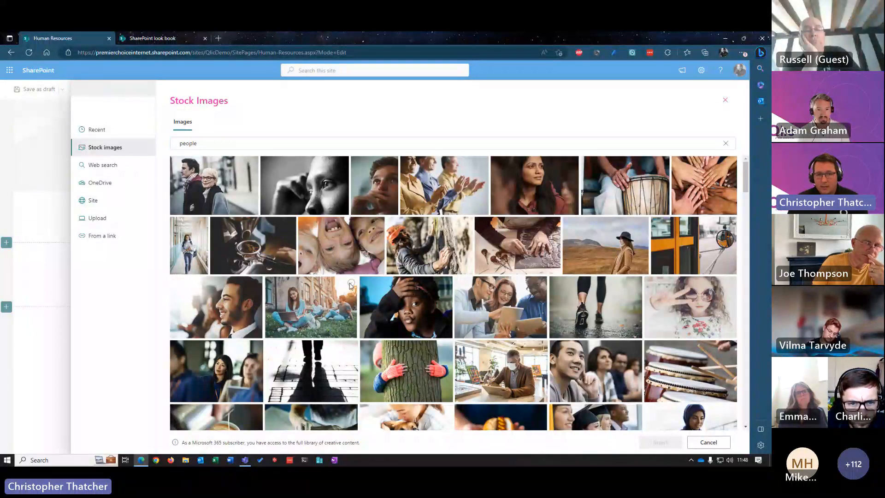
click(659, 442)
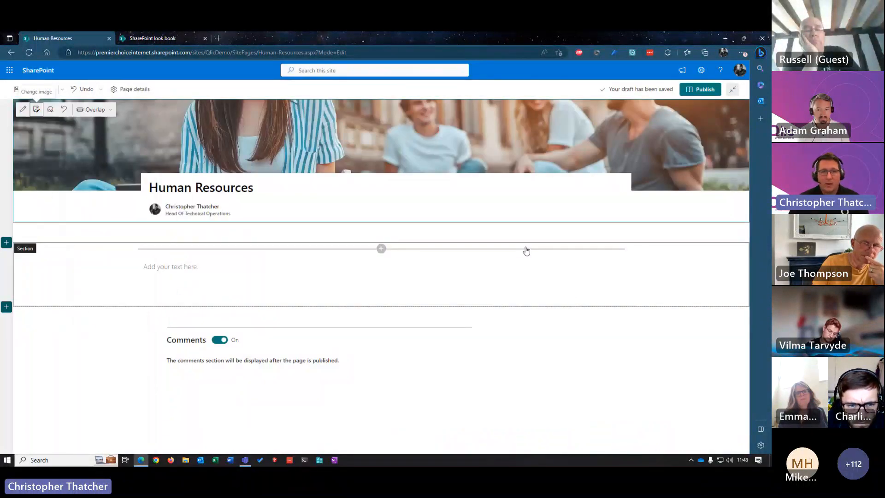
click(51, 110)
mouse_move(378, 149)
mouse_down()
mouse_move(379, 130)
mouse_move(381, 139)
mouse_up()
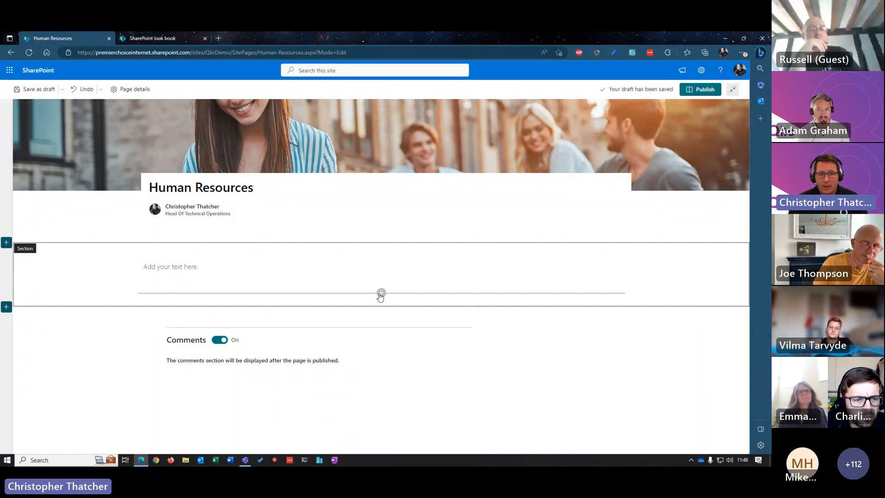
Step: Add a Hero web part below the empty text area and set its layout to One tile
click(380, 294)
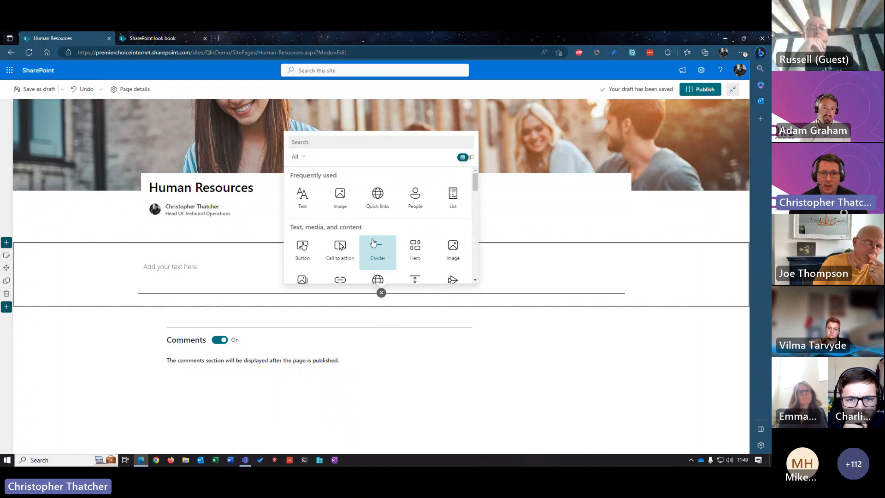
click(345, 144)
text(Hero)
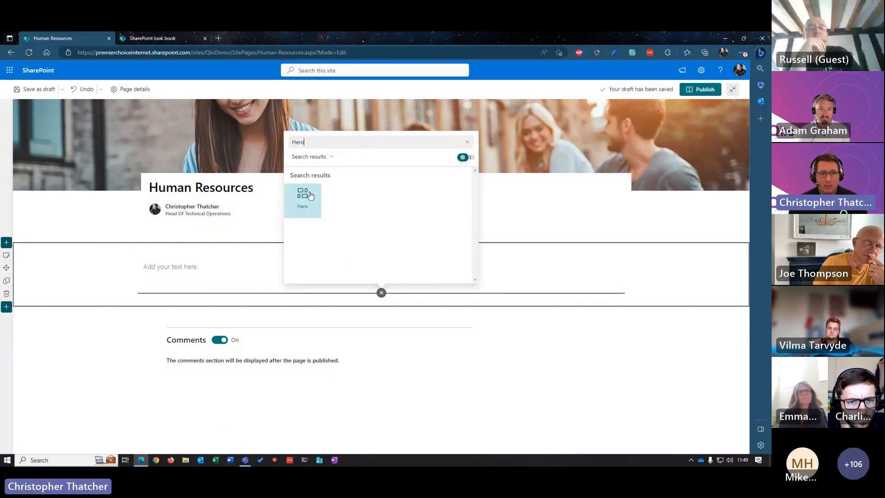
click(310, 196)
scroll(375, 226, down, 2)
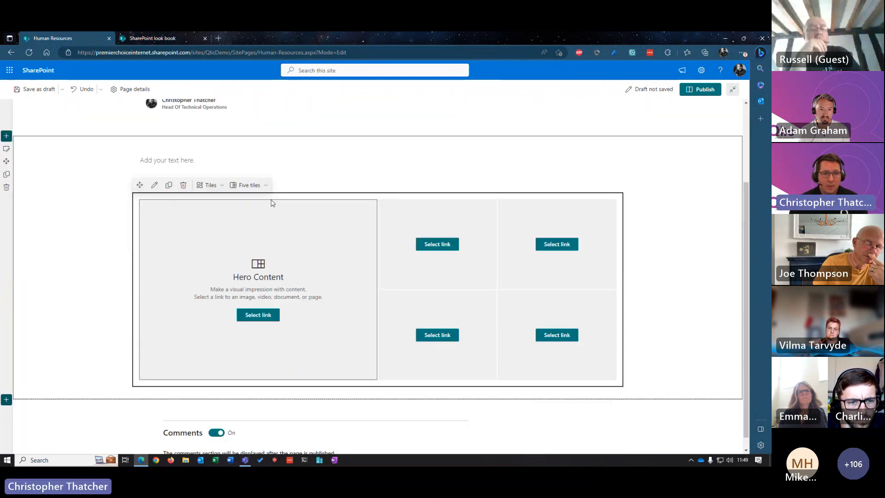
click(224, 186)
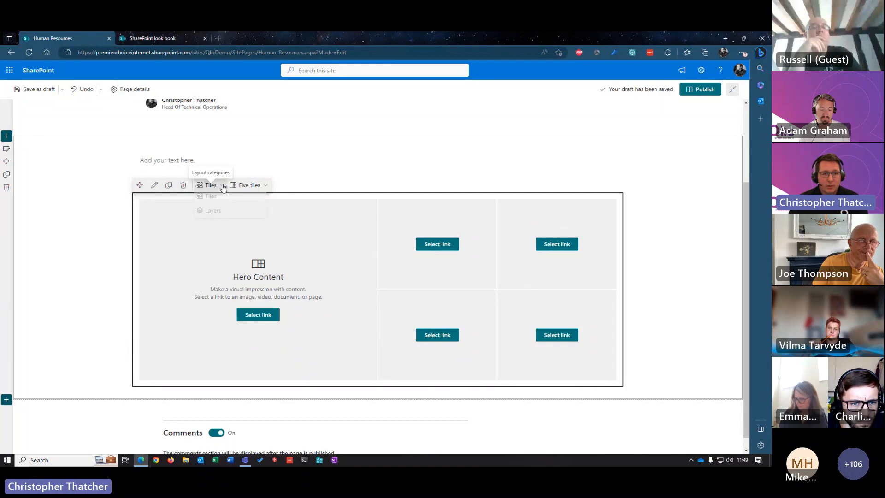
click(224, 187)
click(249, 185)
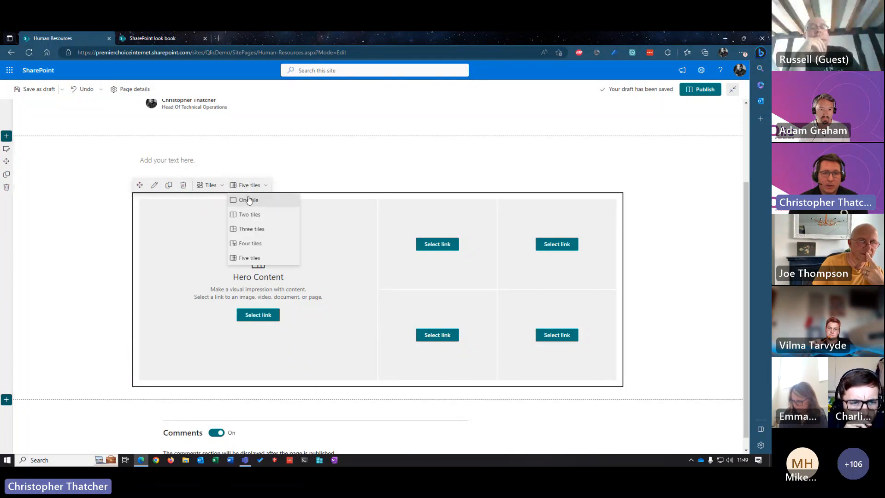
click(243, 200)
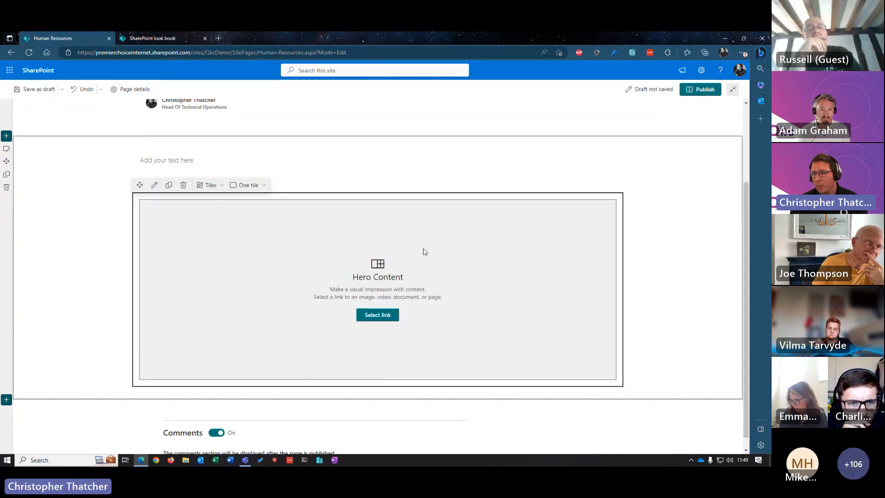
click(377, 315)
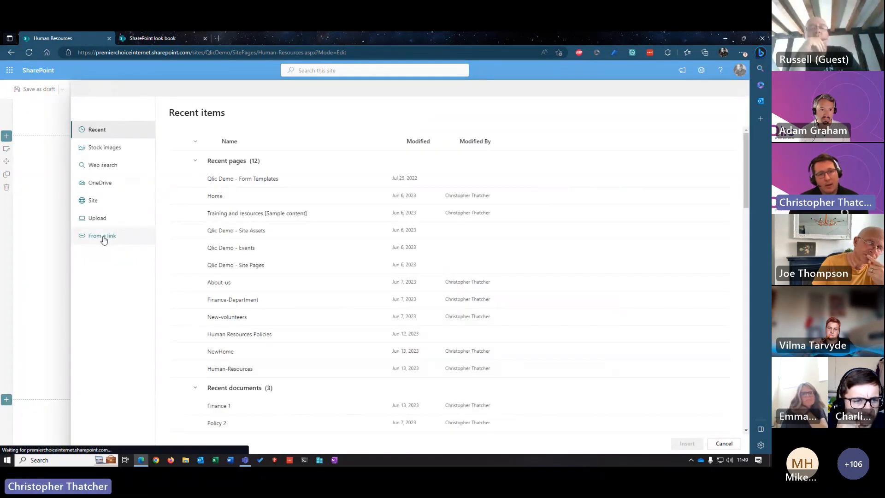
click(104, 236)
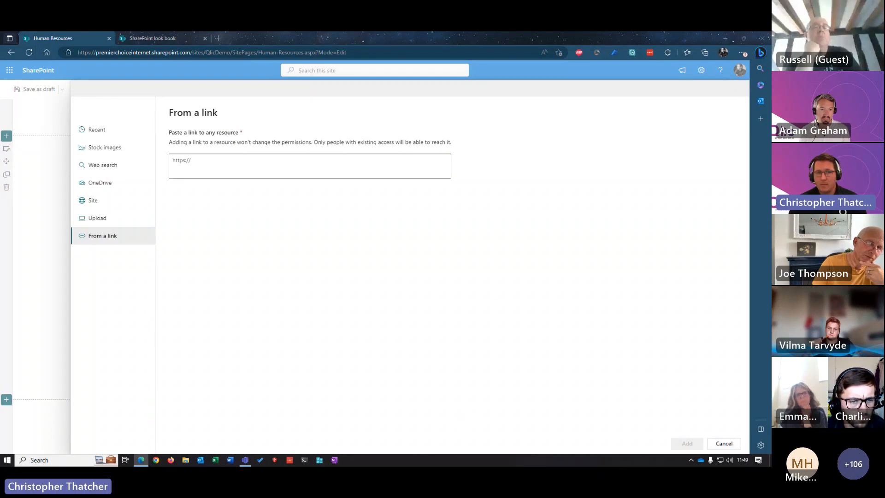
click(189, 164)
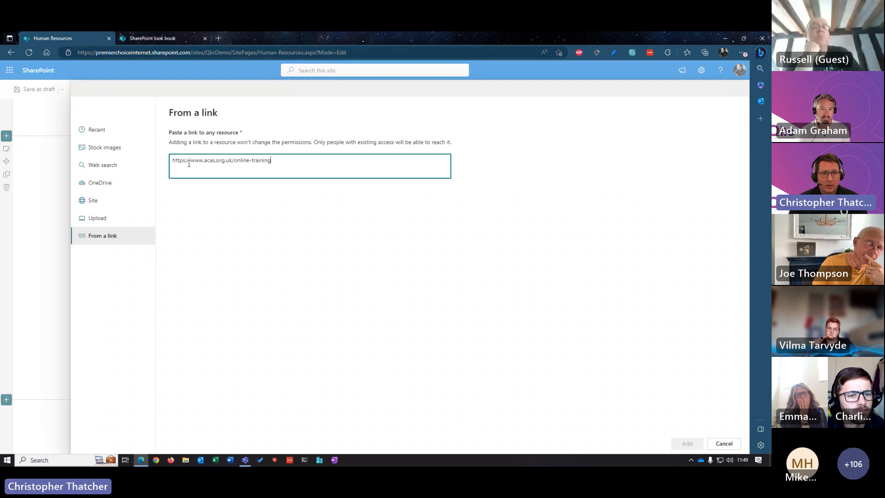
click(686, 443)
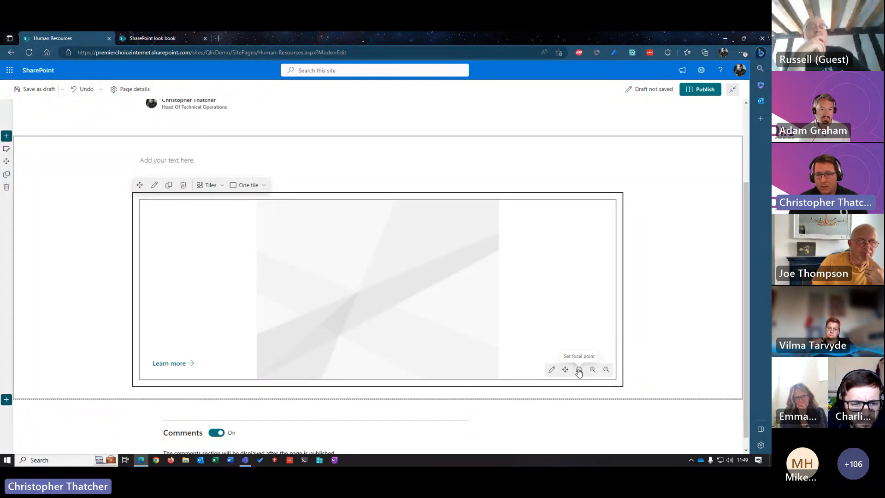
Step: Give the hero tile a custom background by searching stock images for "training" and inserting the photo of the dumbbell rack
click(579, 370)
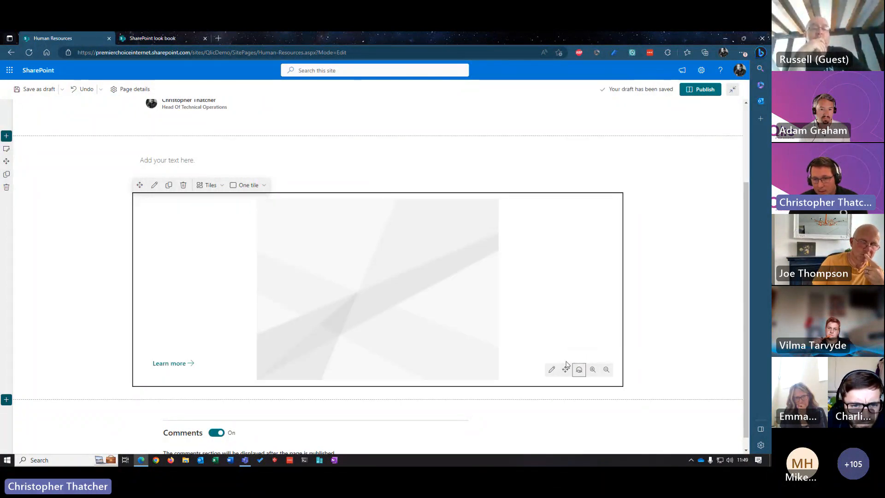
click(551, 369)
click(681, 255)
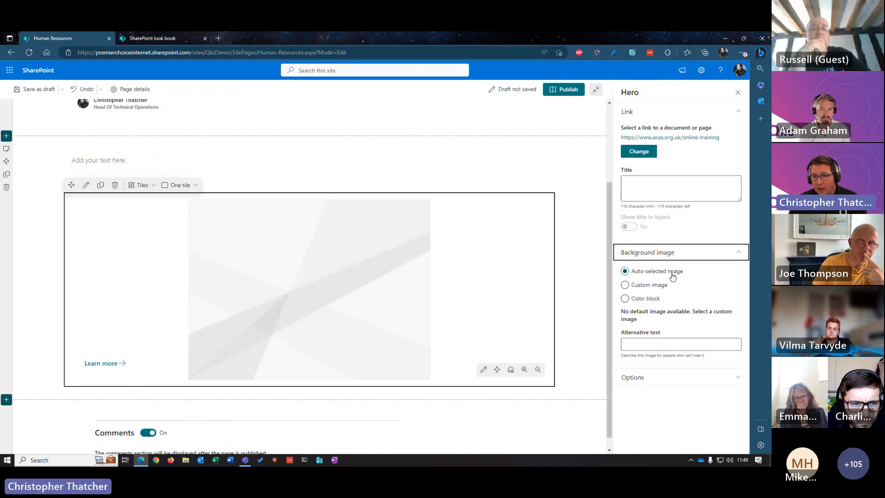
click(660, 285)
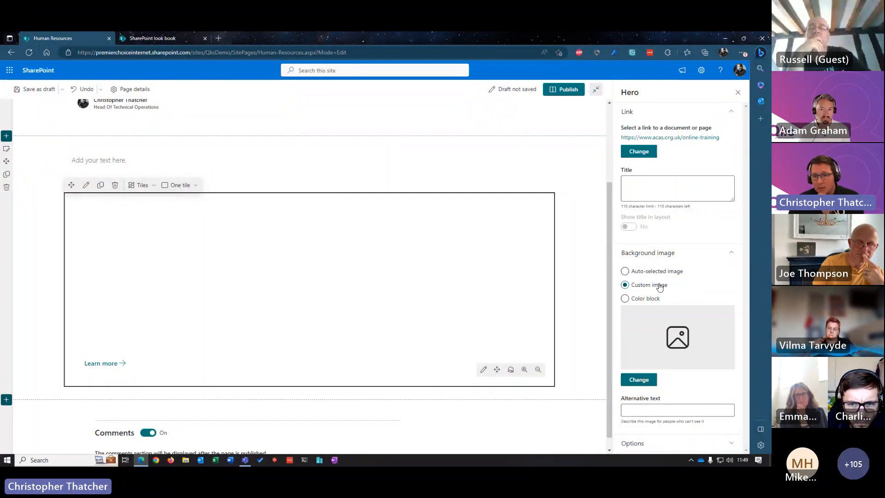
click(641, 379)
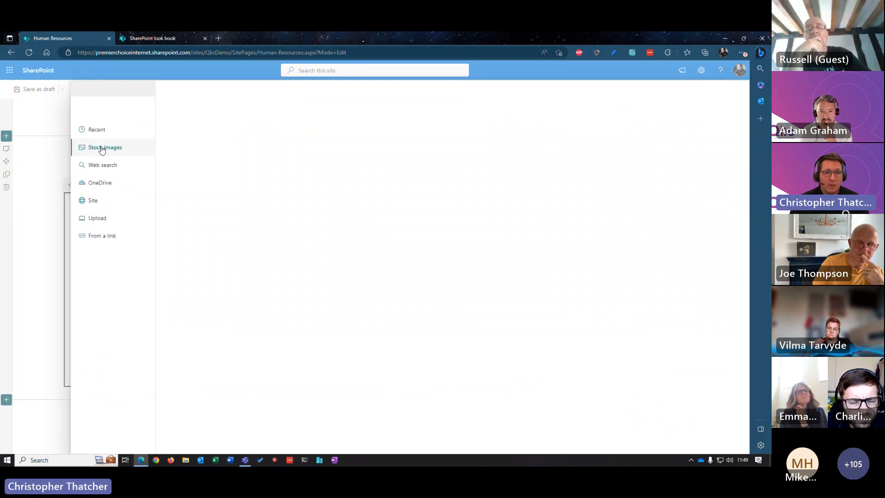
click(102, 149)
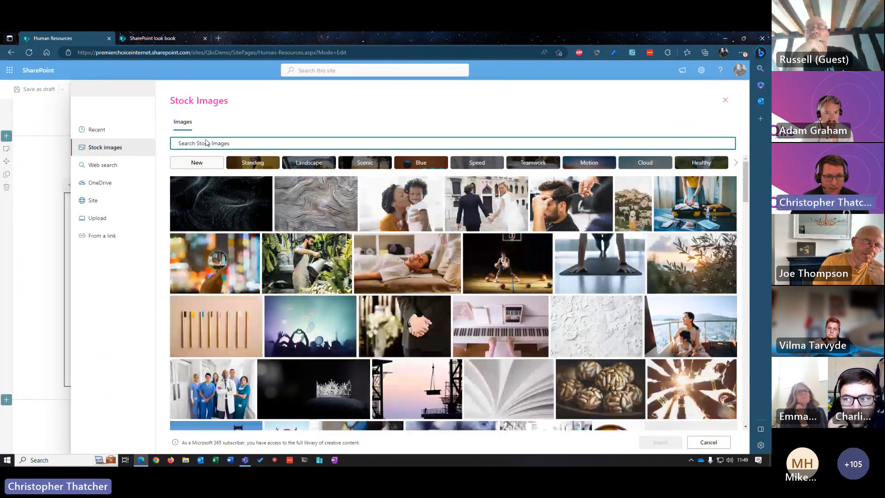
text(training)
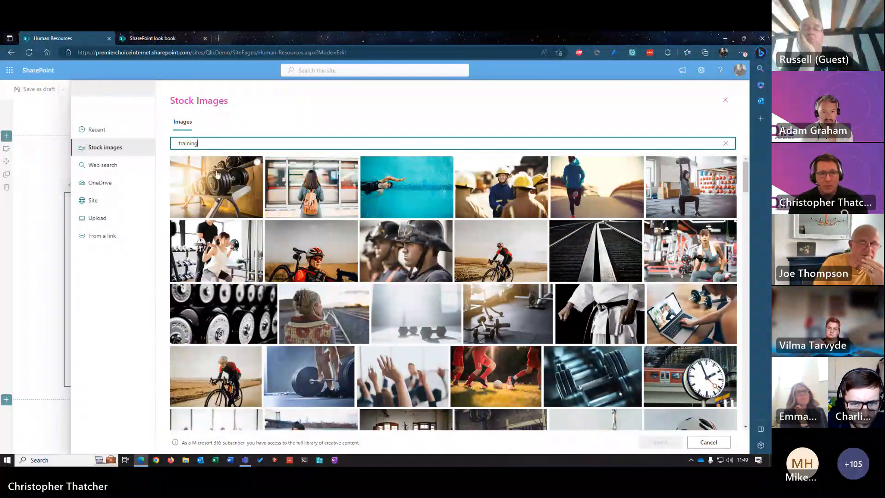
click(218, 173)
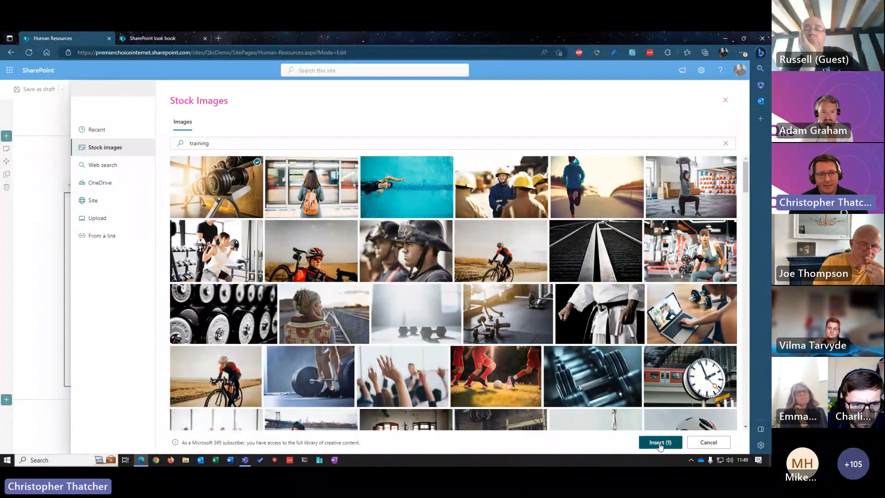
click(660, 442)
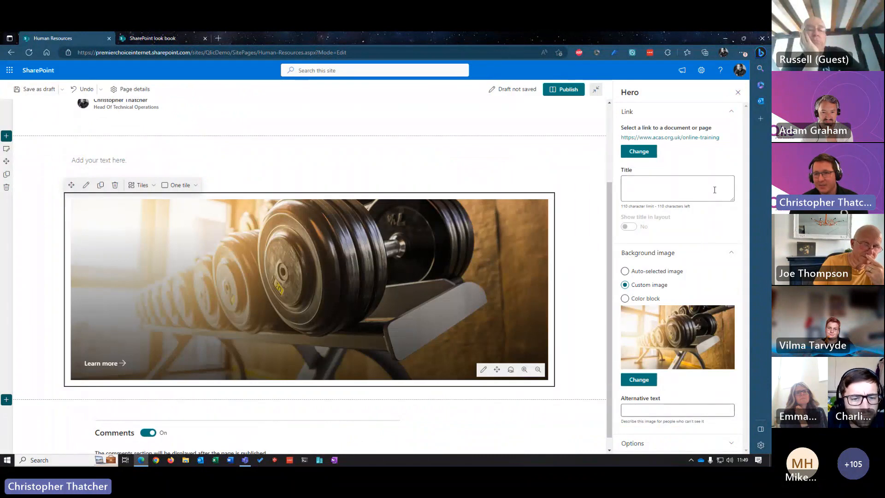
Step: Title the hero tile "Larning is Fun" and close its settings
click(668, 188)
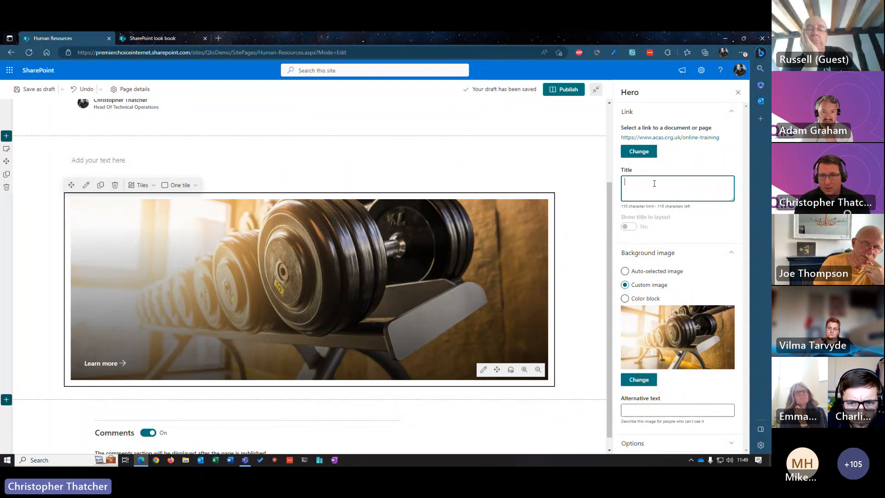
text(Train)
key(BackSpace)
key(BackSpace)
key(BackSpace)
key(BackSpace)
key(BackSpace)
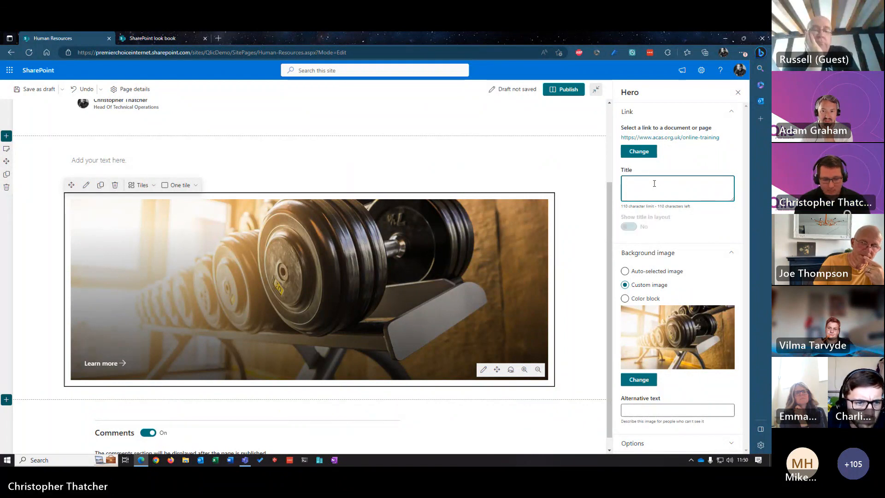
text(Larning is )
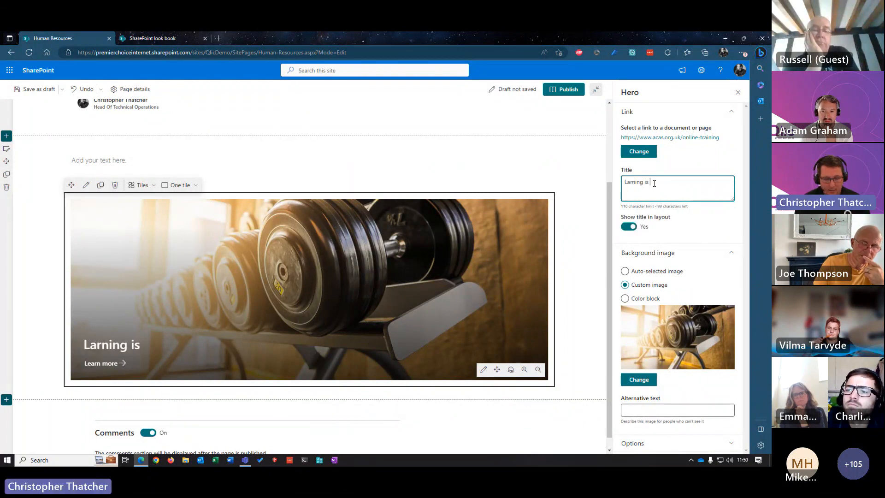
text(Fun)
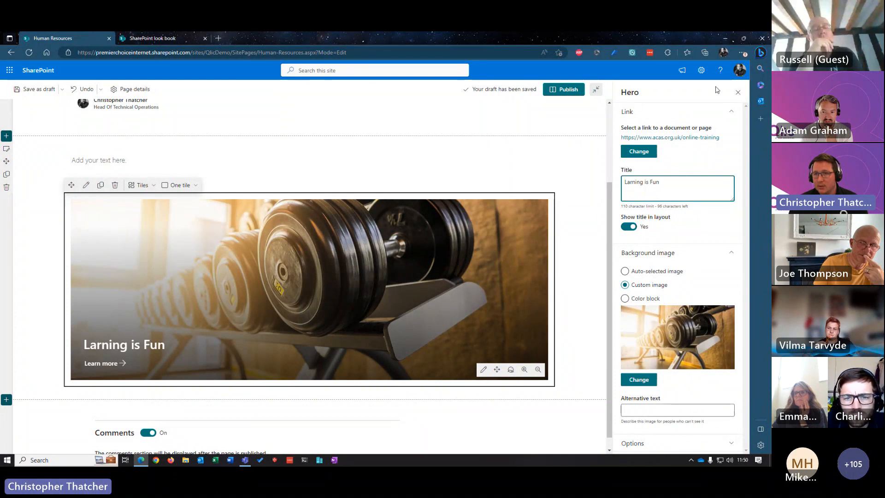
click(738, 92)
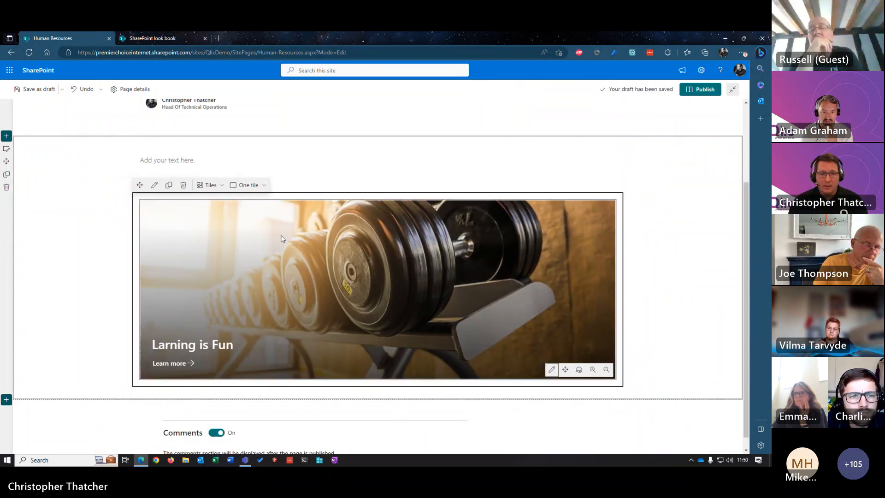
Step: Publish the Human Resources page and review the published hero tile
click(697, 91)
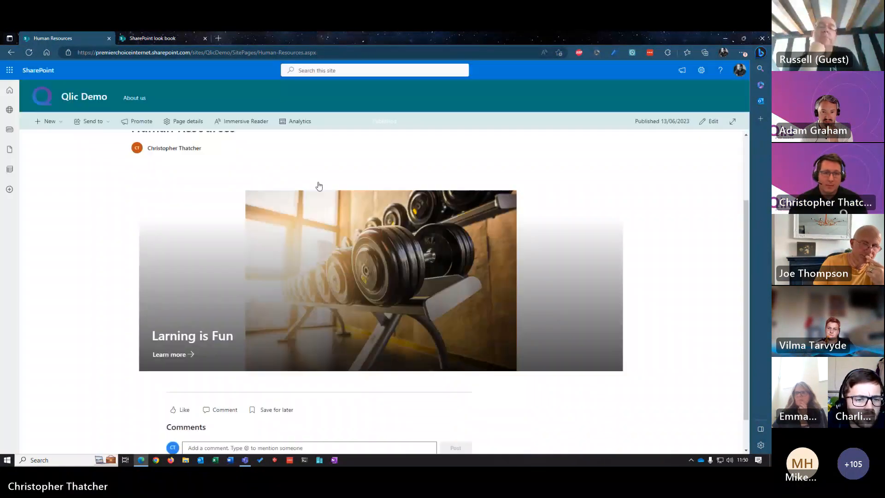
click(737, 93)
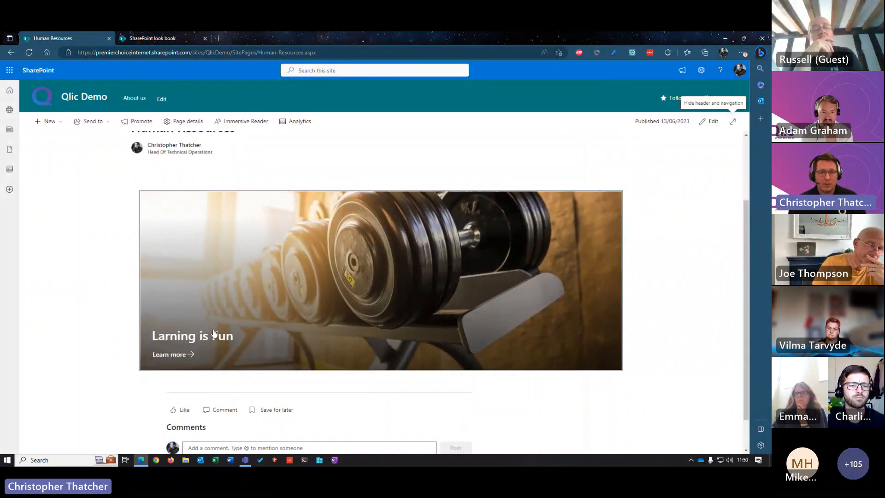
scroll(354, 248, down, 2)
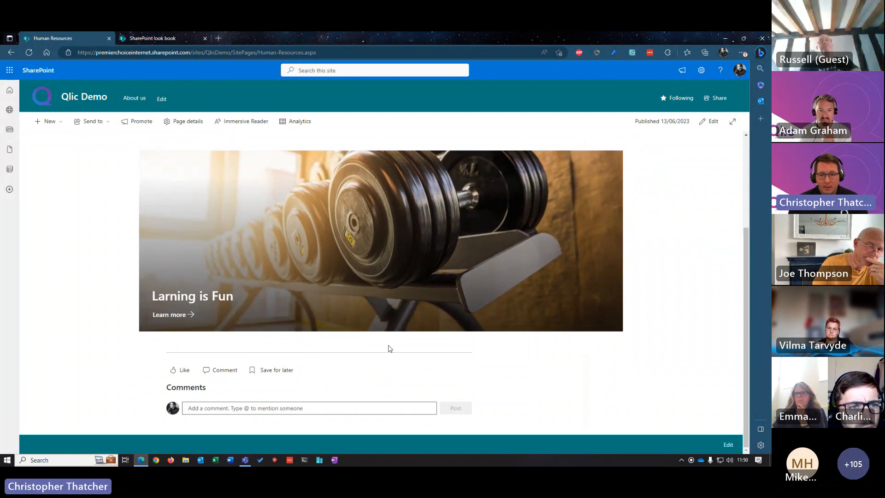
Step: Reopen the Human Resources page for editing and add a Quick links web part in a new section below the hero
click(709, 121)
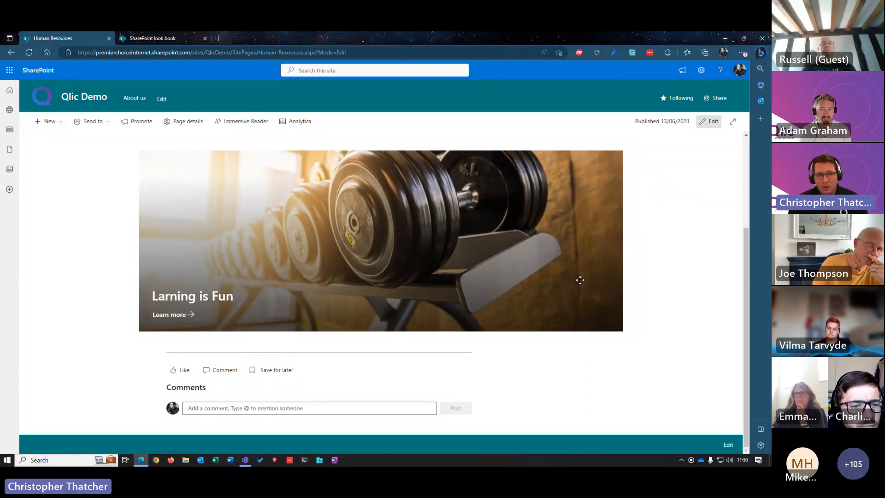
scroll(172, 278, down, 3)
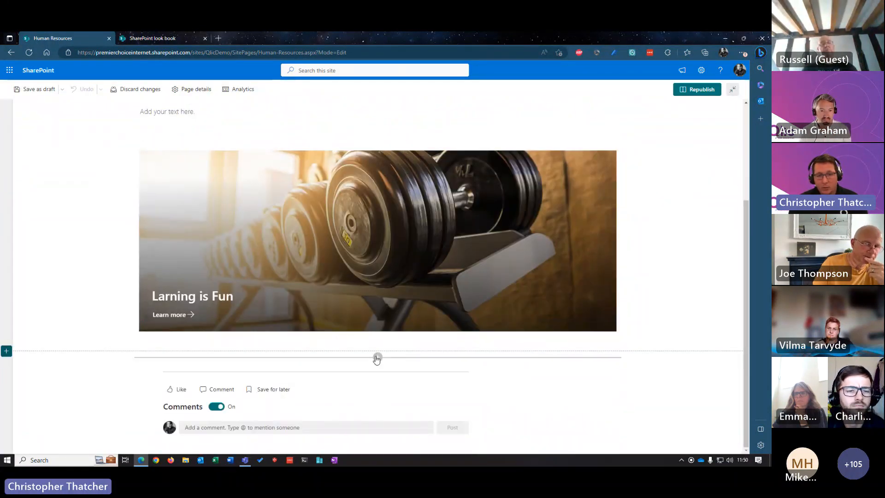
click(377, 358)
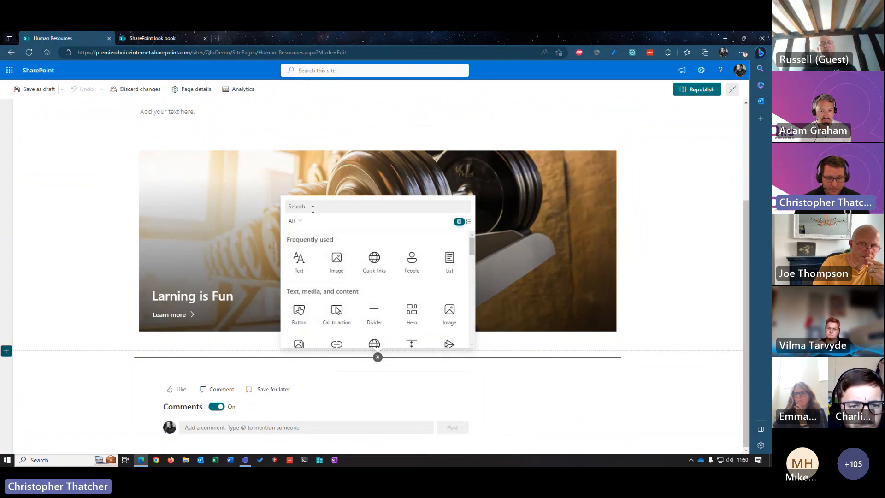
text(Quick)
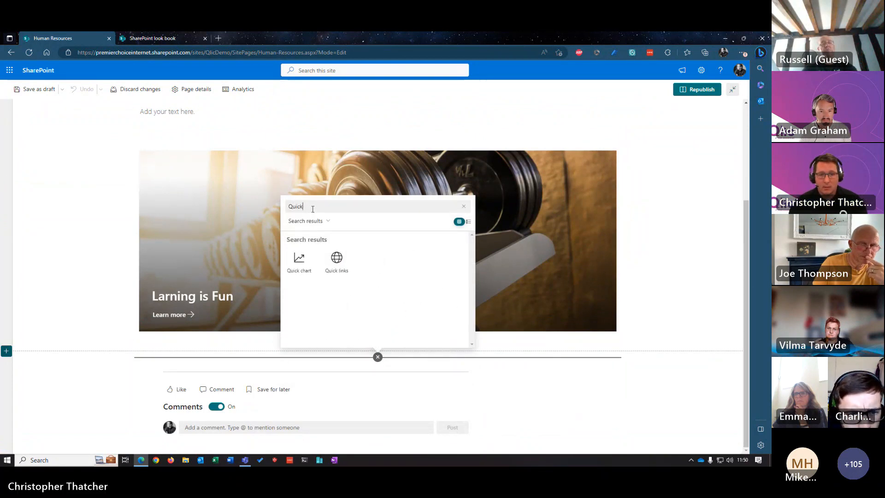
click(332, 269)
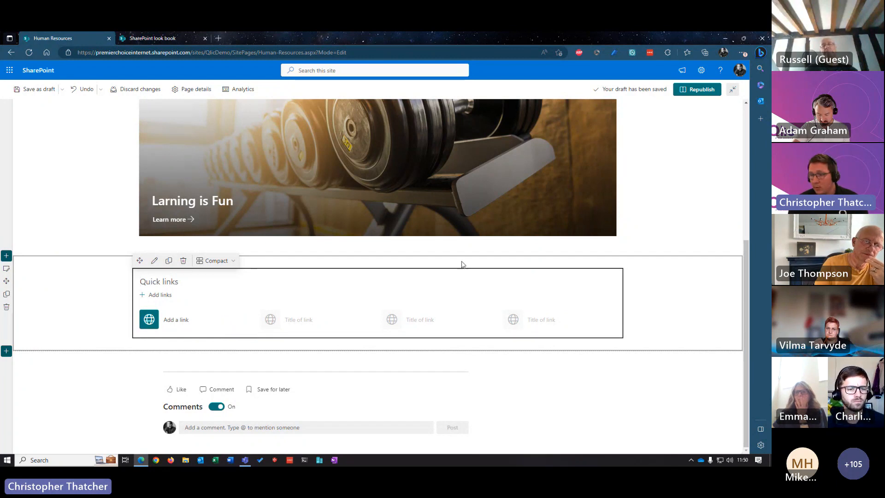
Step: Add a quick link to the site's Human Resources General library and set the Quick links layout to Button
click(161, 320)
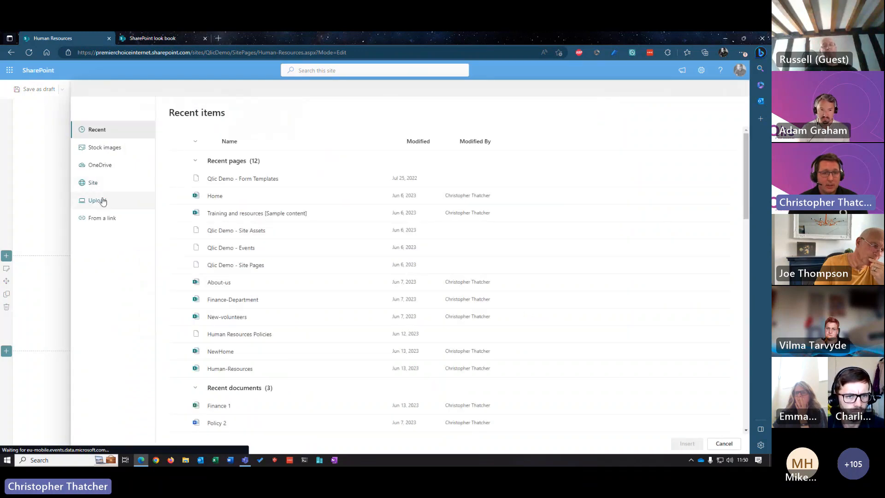
click(99, 218)
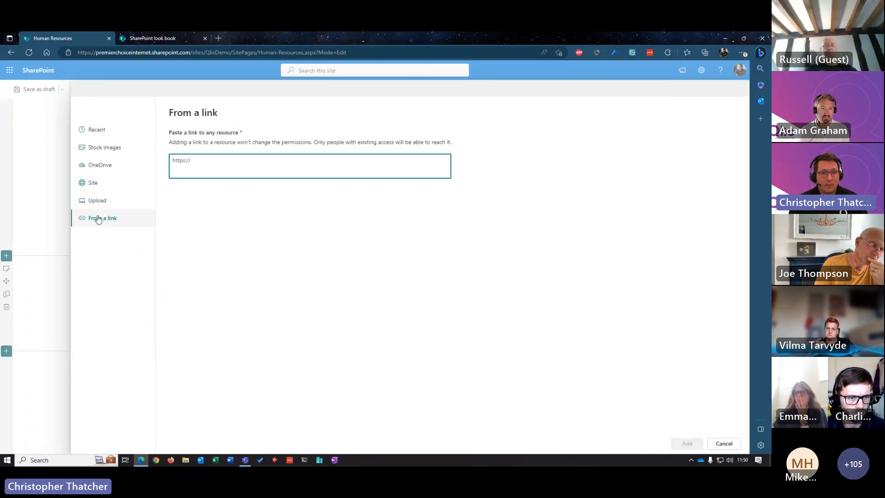
click(96, 186)
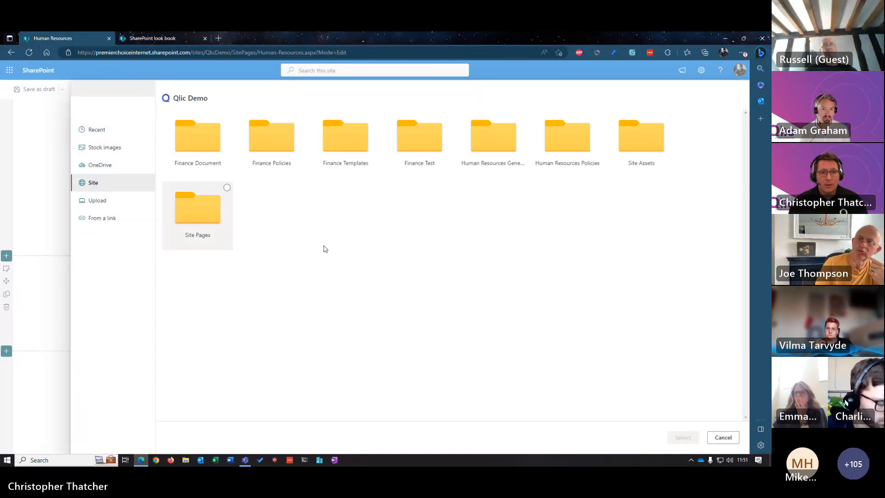
click(496, 142)
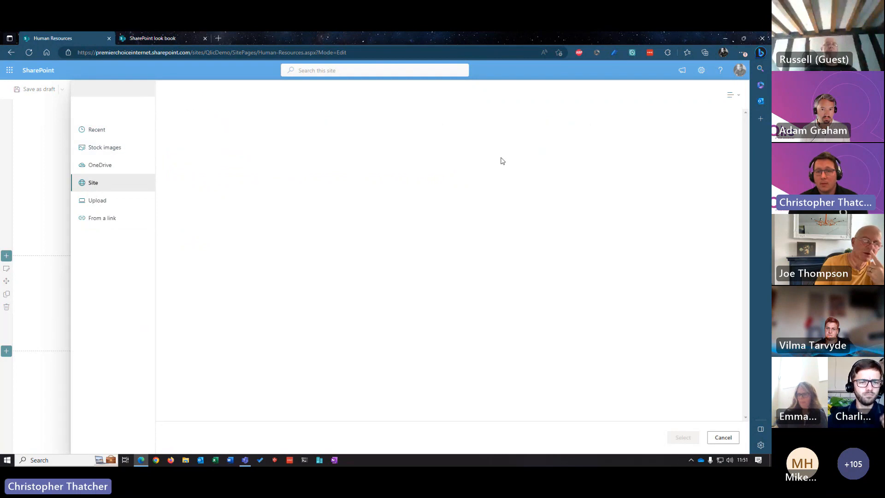
click(683, 437)
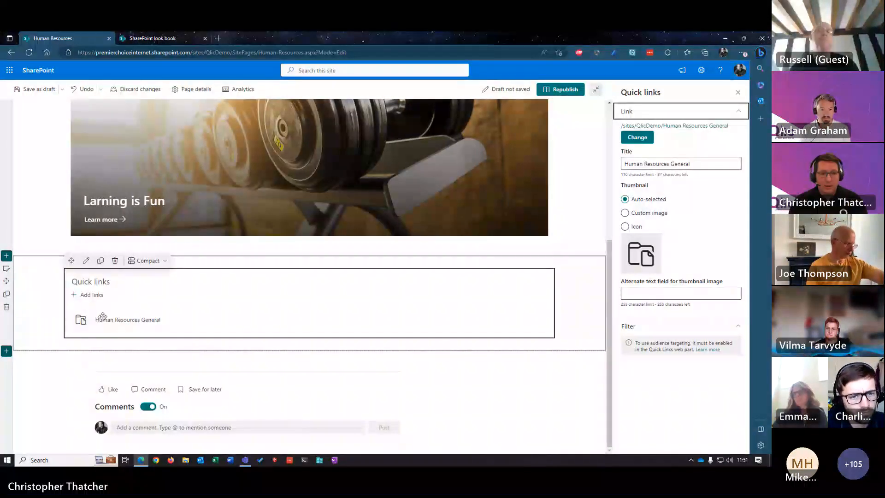
click(162, 261)
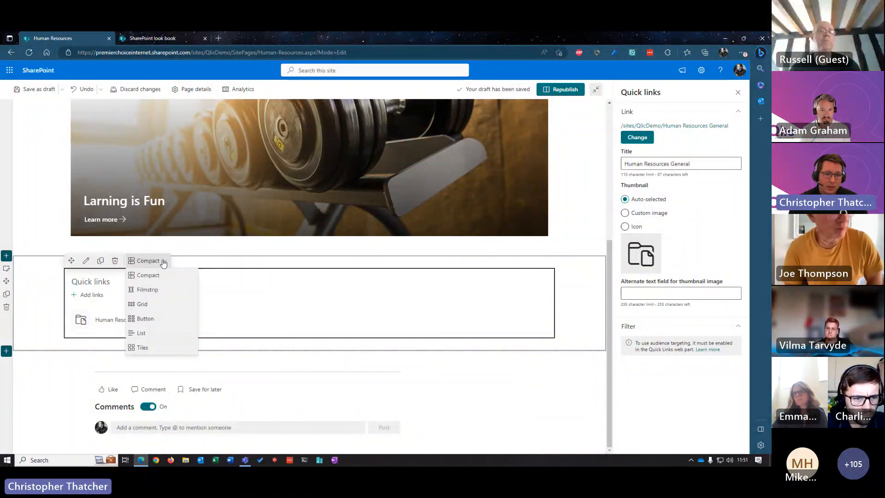
click(159, 319)
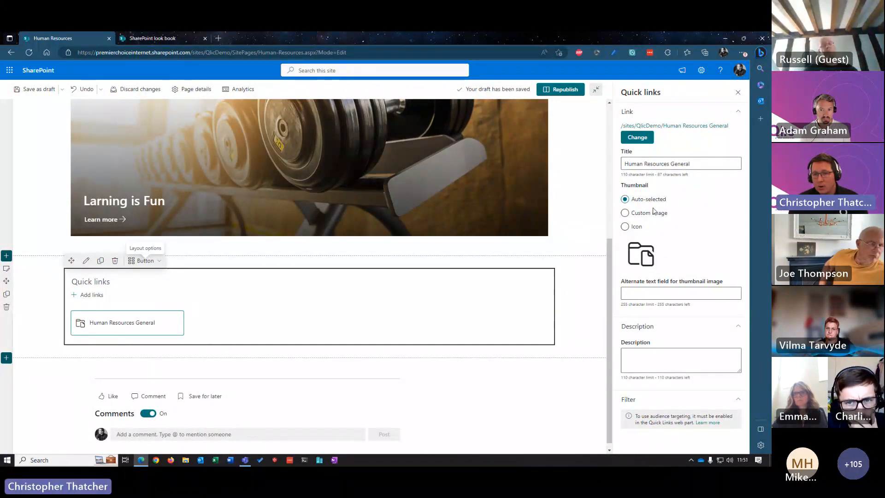
Step: Change the Human Resources General link's thumbnail to the textdocument icon, found by searching the icons for "docu"
click(636, 214)
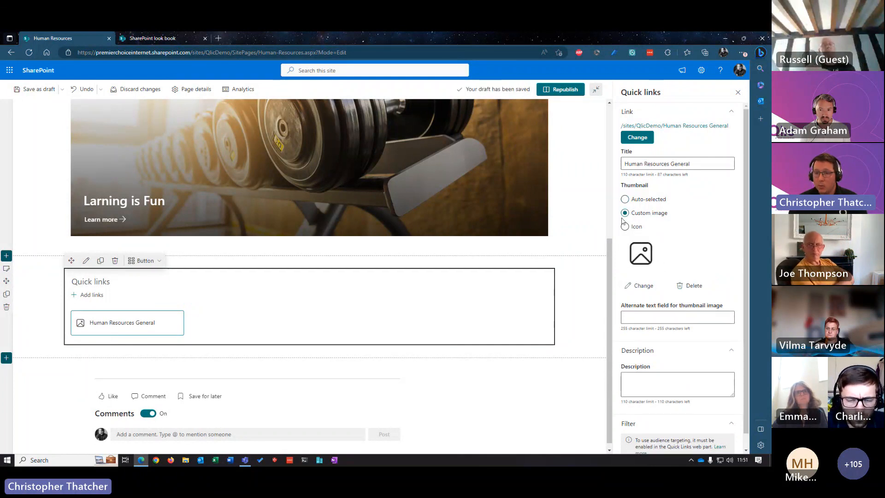
click(626, 226)
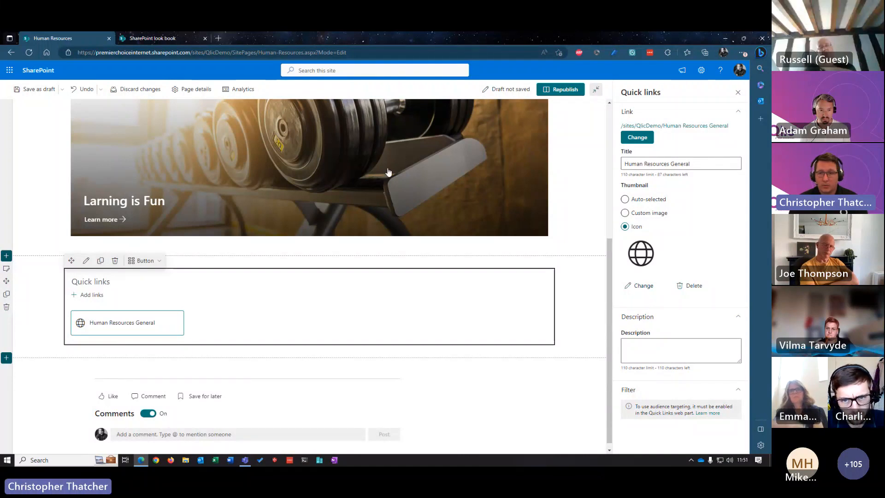
click(640, 285)
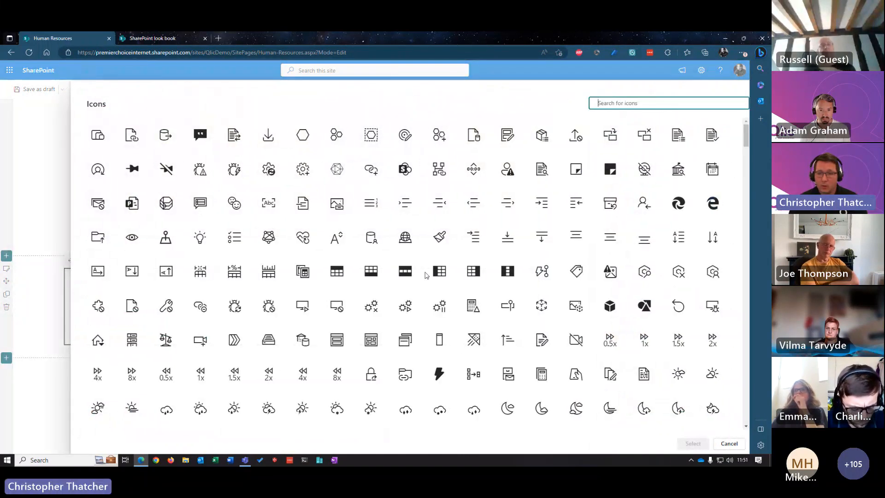
scroll(443, 297, down, 10)
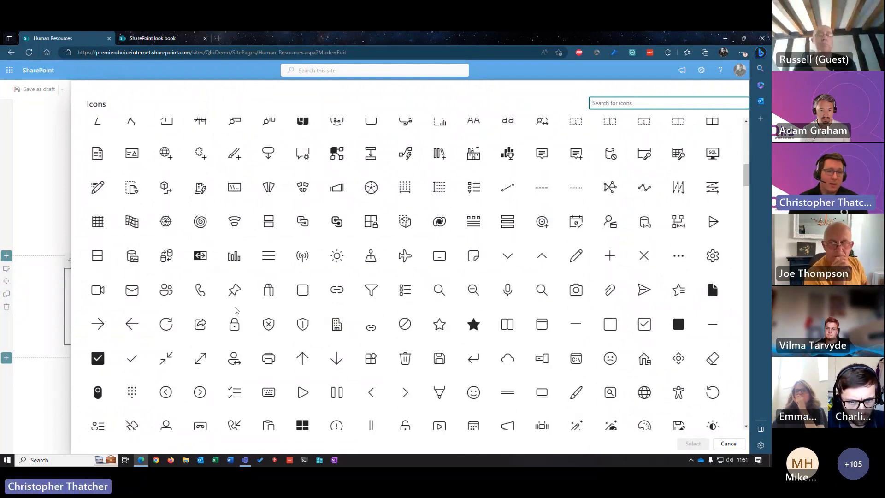
scroll(245, 314, up, 3)
scroll(245, 314, up, 3)
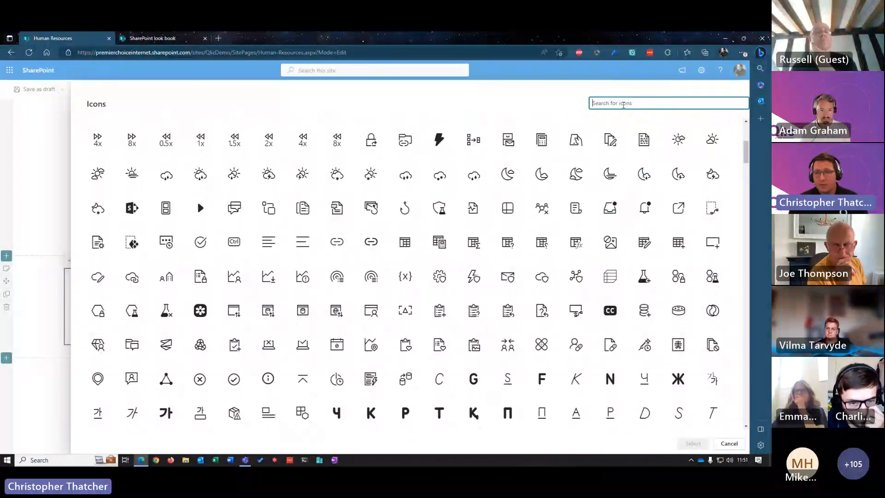
text(docu)
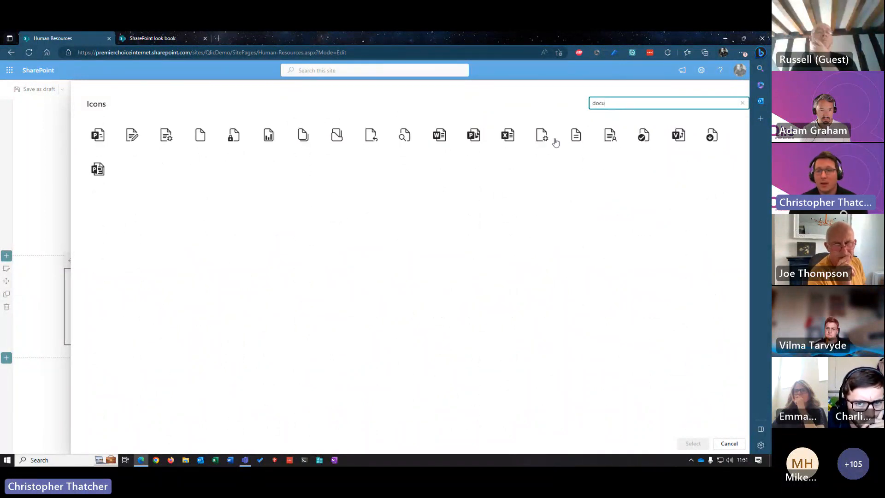
click(576, 135)
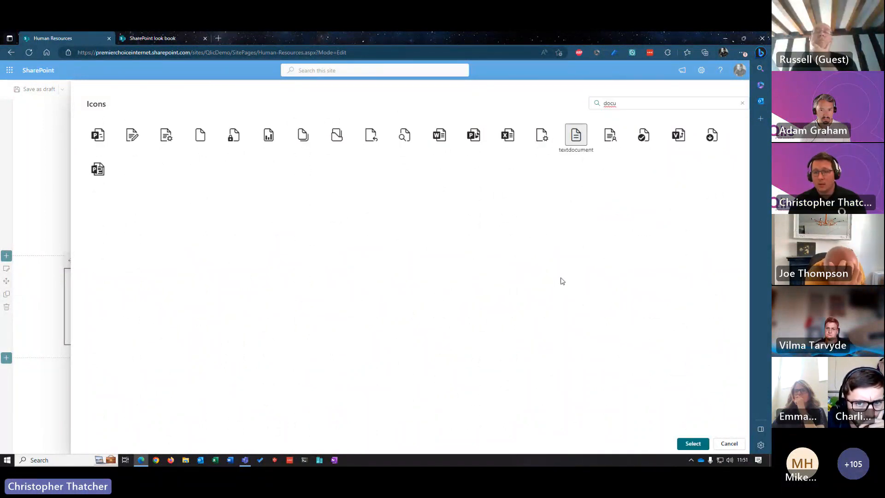
click(693, 444)
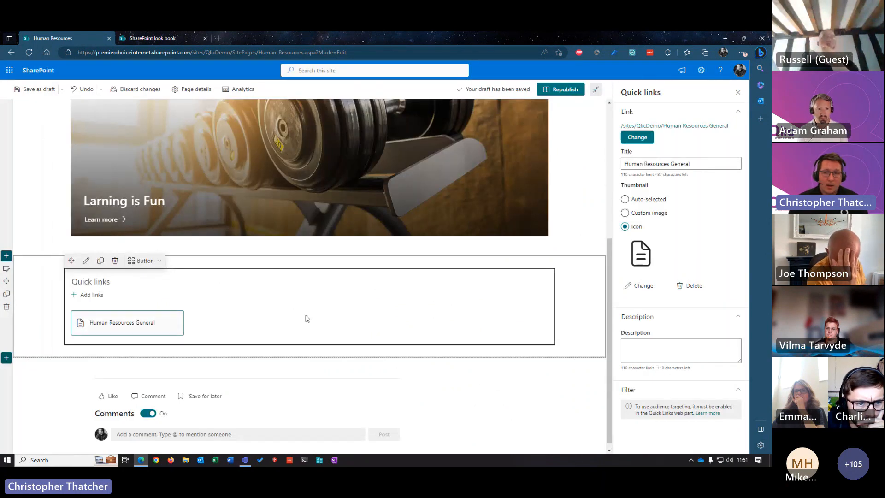
Step: Republish the Human Resources page and review the hero tile and the quick link on it
click(567, 91)
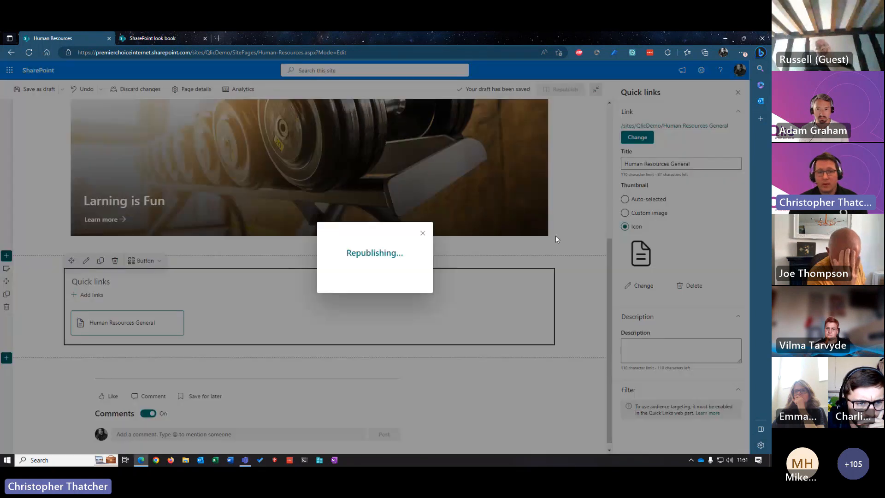
scroll(492, 292, down, 4)
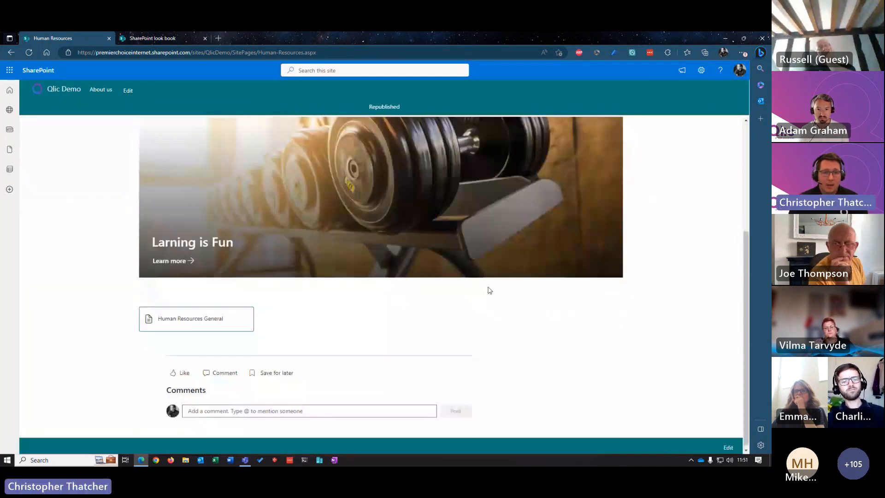
scroll(276, 242, up, 3)
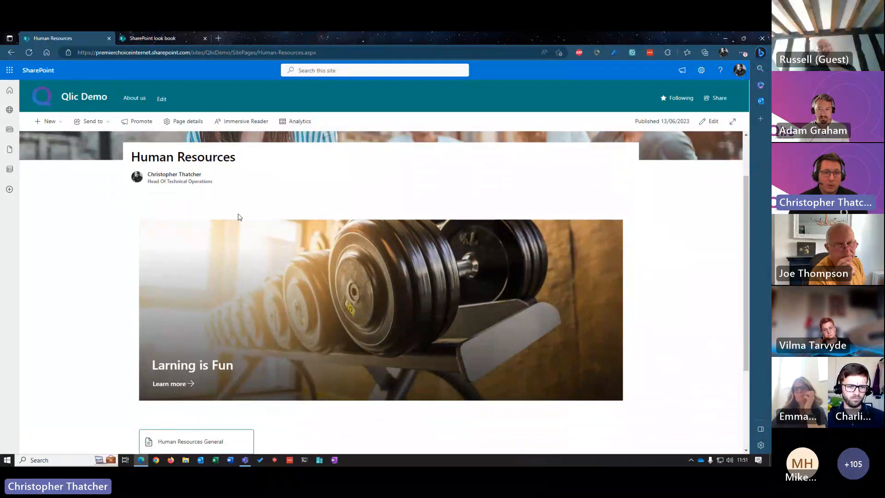
scroll(239, 217, down, 3)
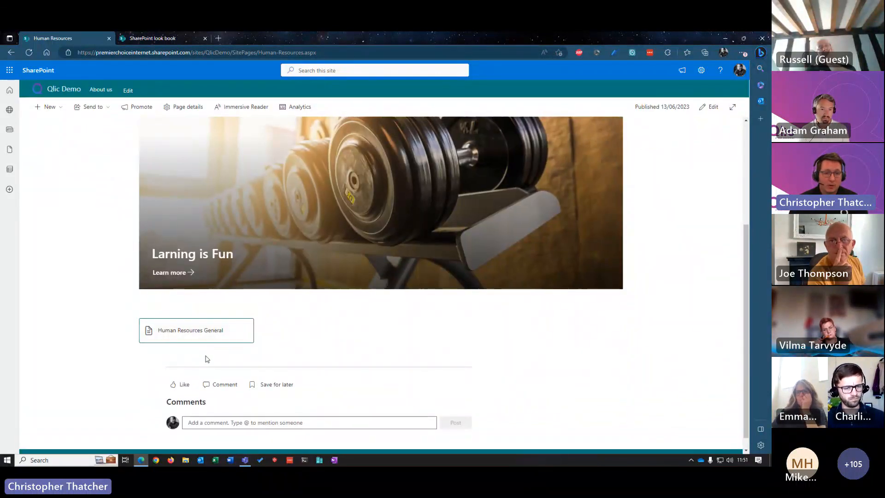
Step: Open the Human Resources General library through its quick link, look at its new-item options and sync the library to the computer
click(192, 330)
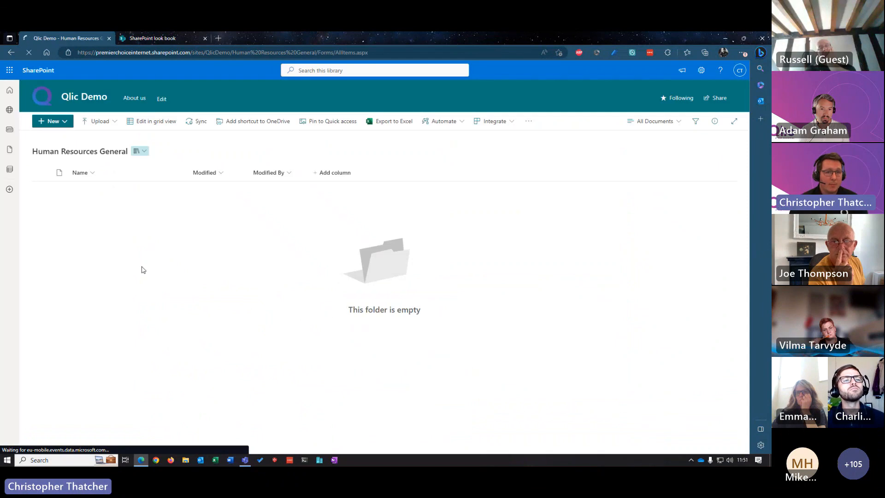
click(64, 125)
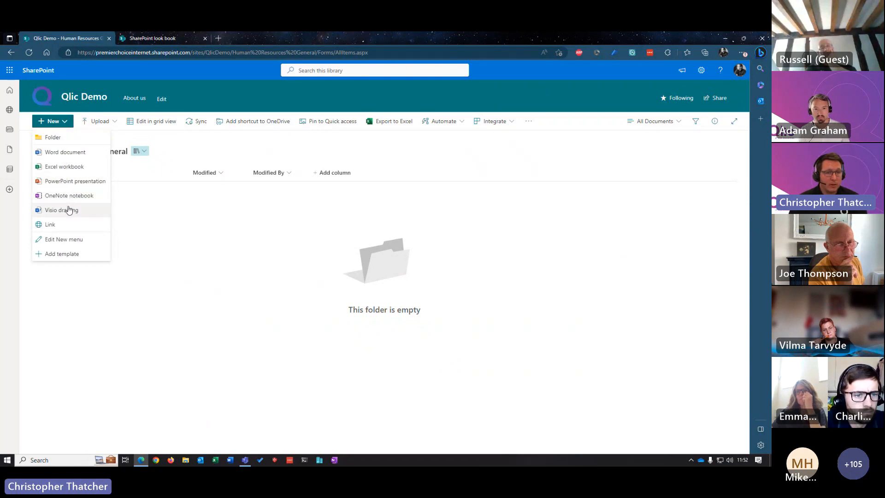
click(231, 298)
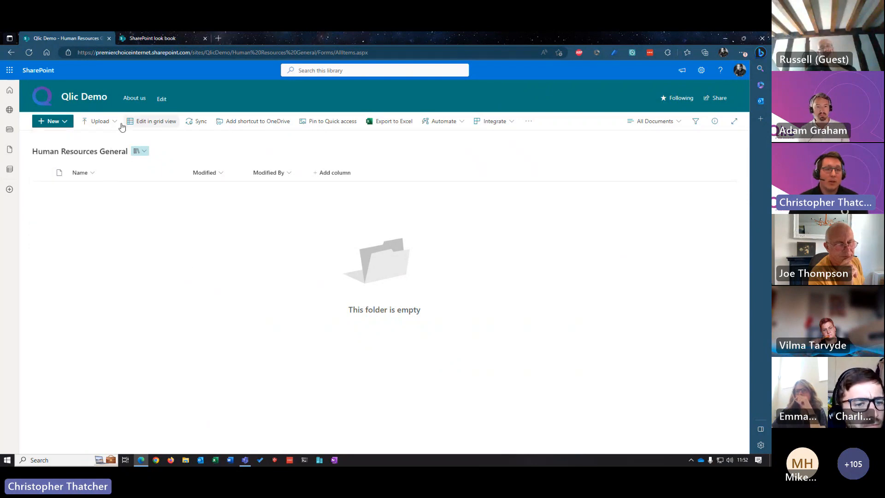
click(197, 122)
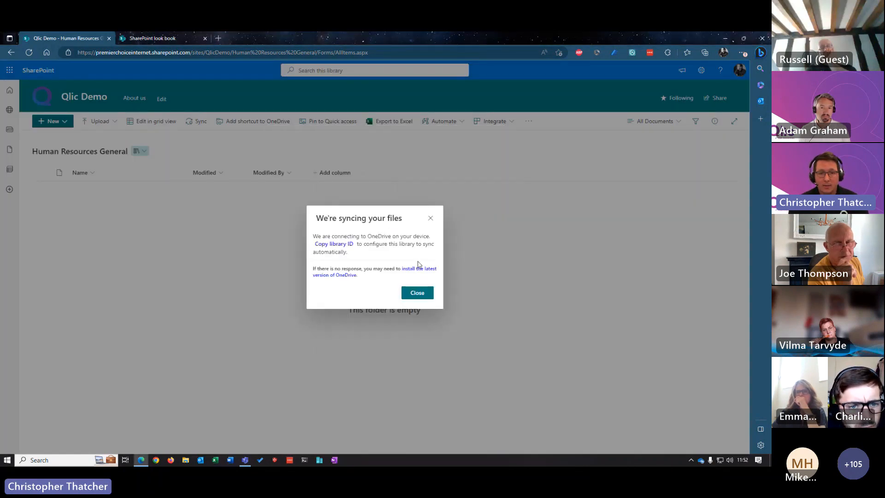
click(430, 218)
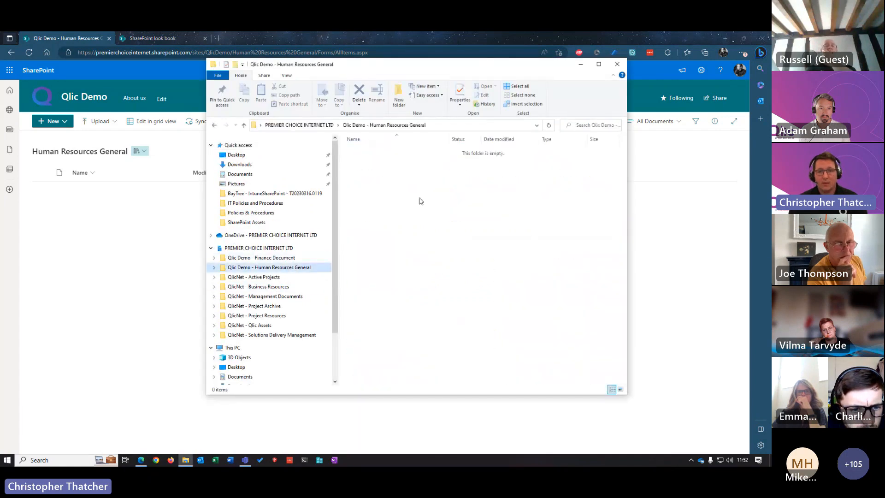
Step: Create a folder named "temp" inside the synced Human Resources General folder in File Explorer
right_click(387, 196)
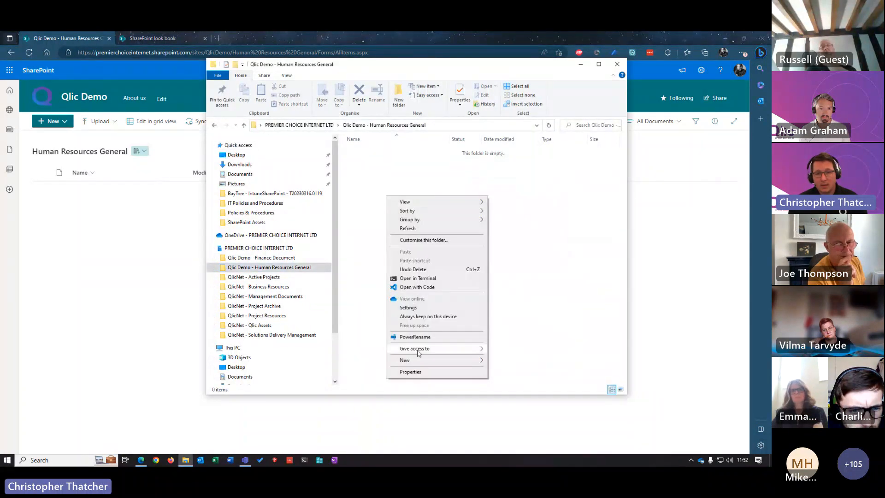
mouse_move(469, 361)
click(498, 361)
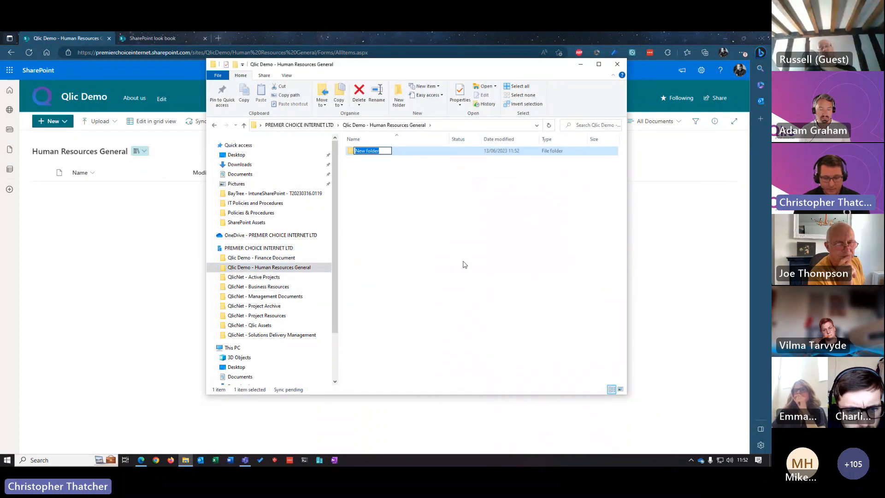
text(temp)
key(Return)
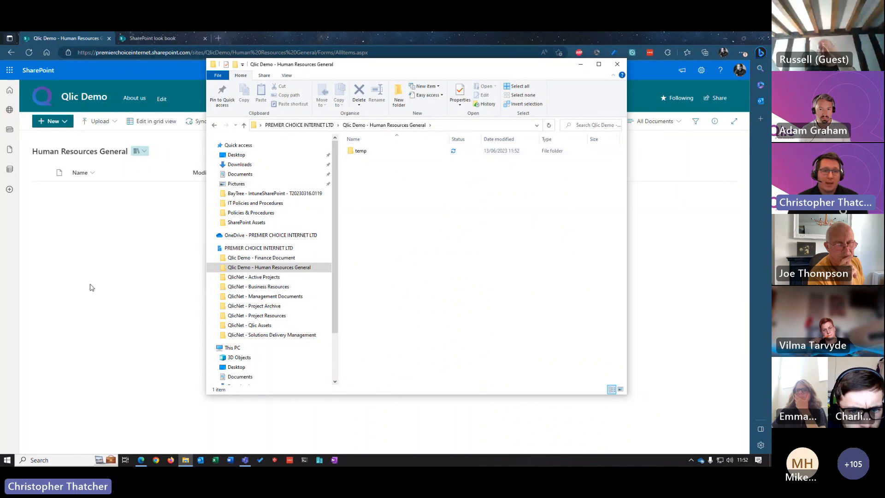
Step: Return to the Qlic Demo home page in the browser, then check the synced Human Resources General folder in File Explorer and minimize it
click(167, 237)
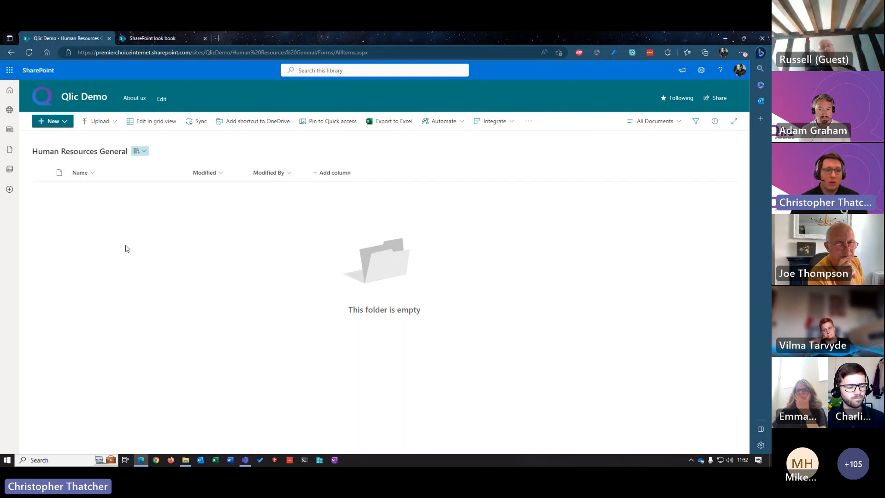
click(90, 98)
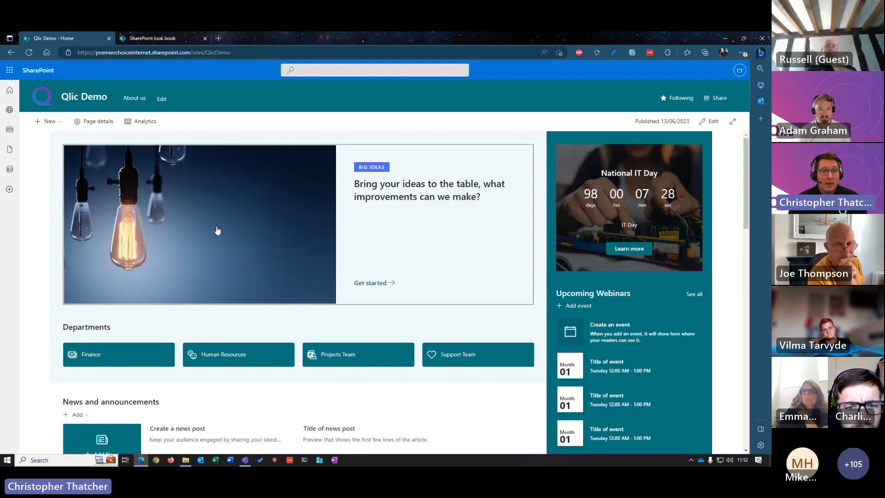
click(185, 460)
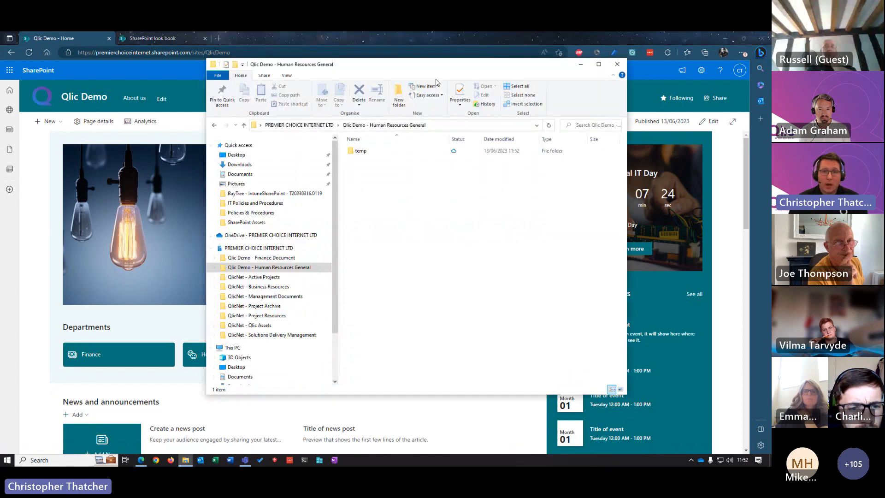
drag(471, 65, 461, 81)
click(567, 85)
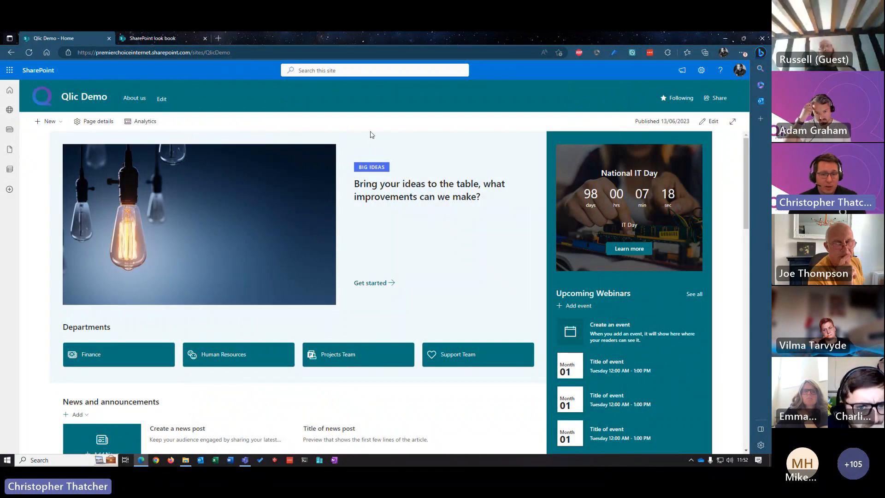
Step: Switch to Microsoft Teams and look through the SharePoint home page embedded in the Qlic Demo team's General channel
click(246, 460)
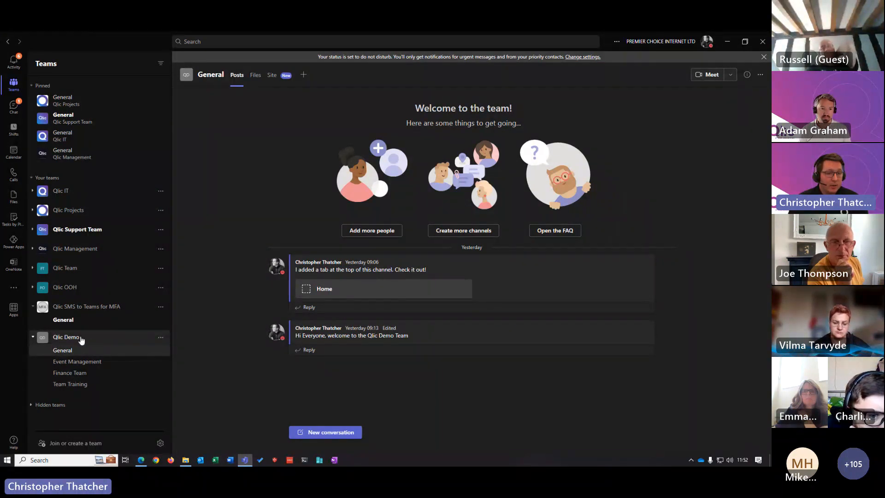
click(272, 76)
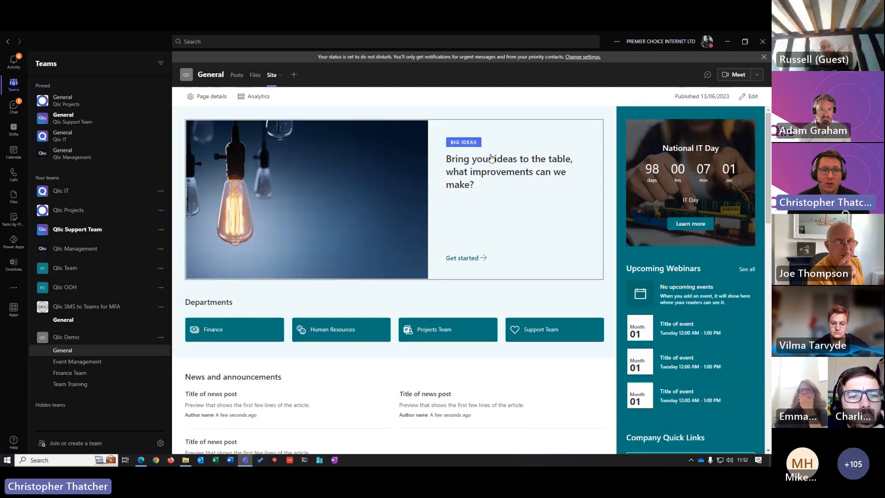
scroll(492, 158, down, 10)
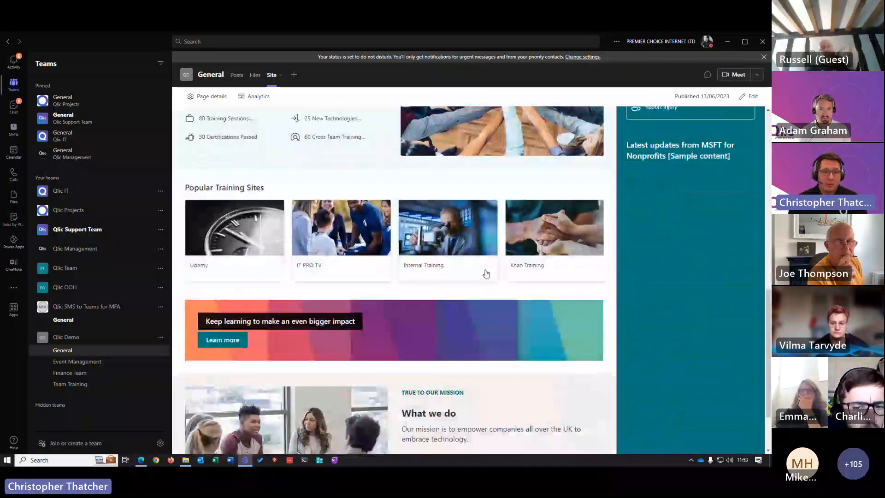
scroll(486, 273, up, 10)
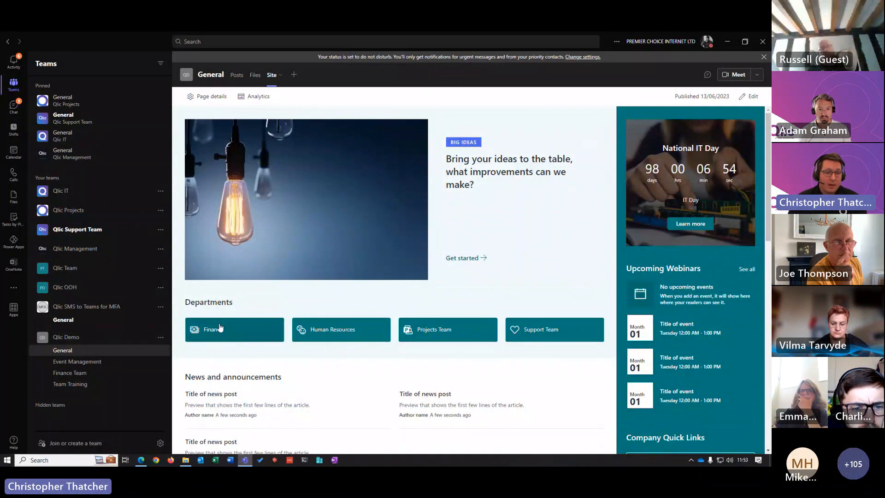
Step: Open the Finance Team channel of the Qlic Demo team
click(70, 374)
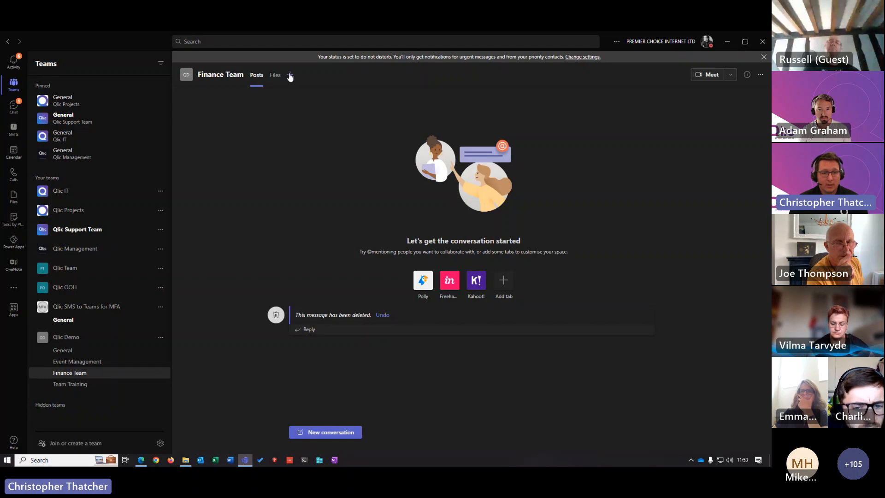
click(157, 460)
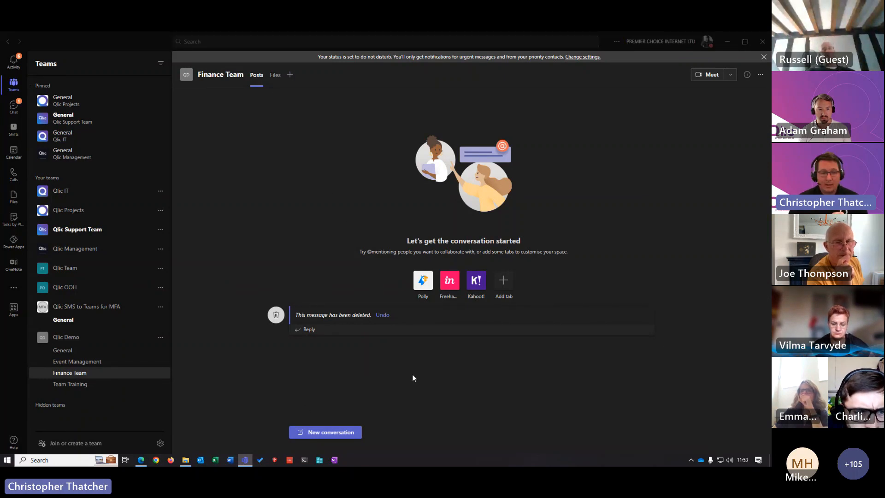
click(346, 249)
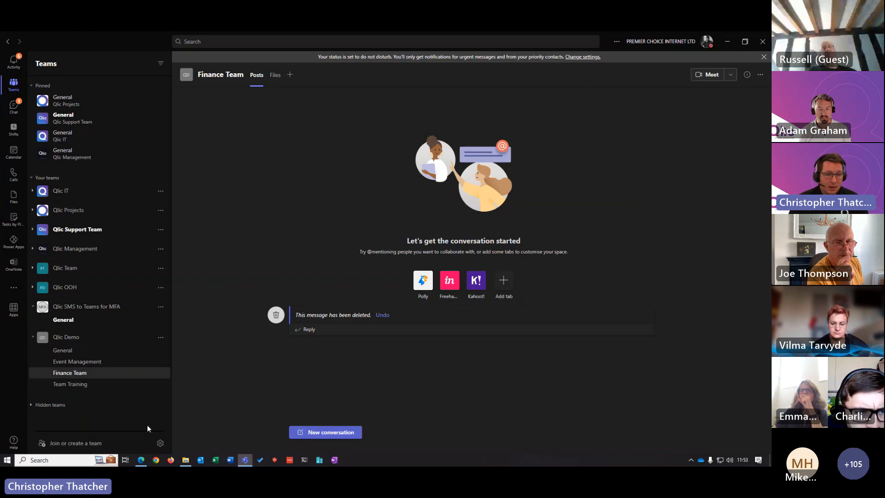
Step: Switch to the browser, open the Finance department page from the Qlic Demo home page and copy its web address
click(142, 459)
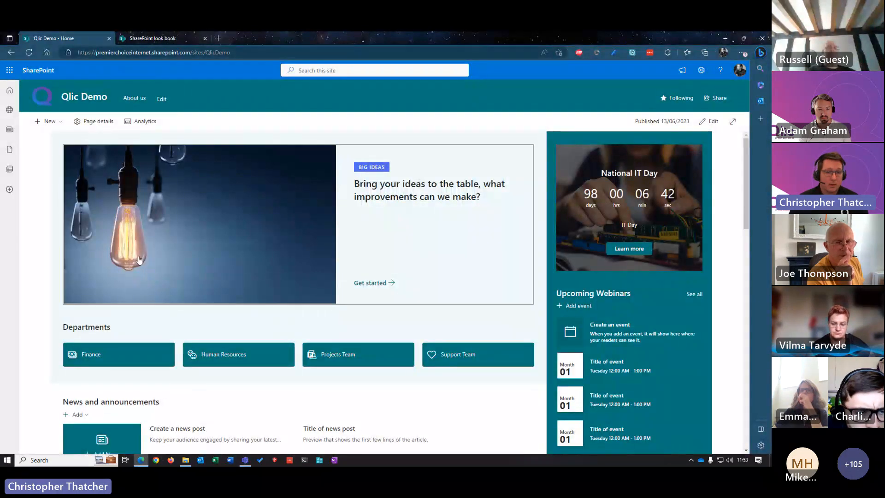
click(131, 353)
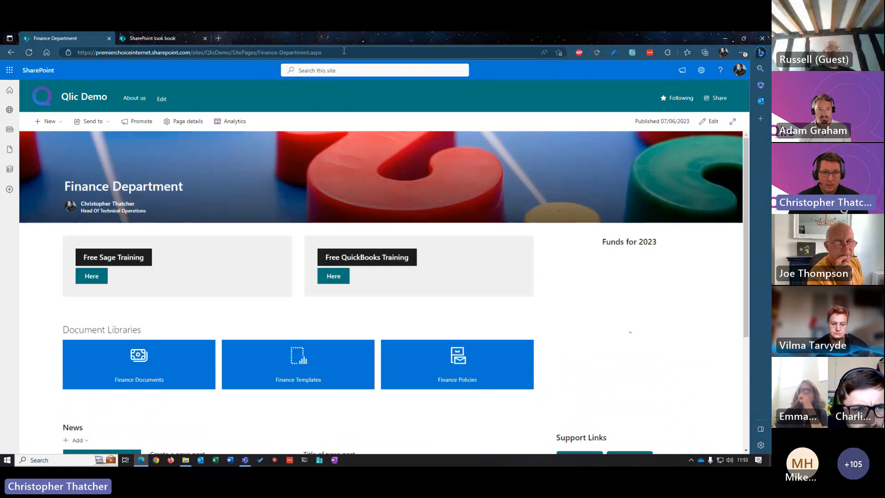
click(344, 52)
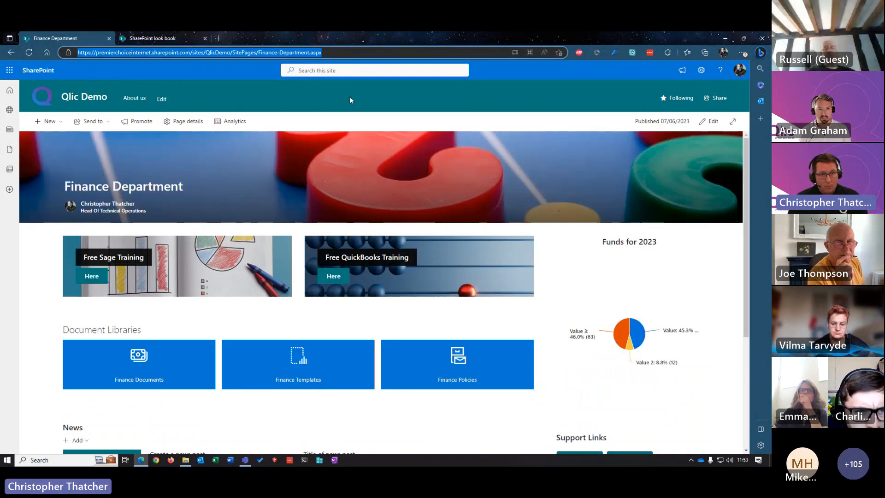
Step: Switch back to Teams, add the copied Finance-Department.aspx link as a SharePoint tab in the Finance Team channel and look through the embedded page
key(alt+Tab)
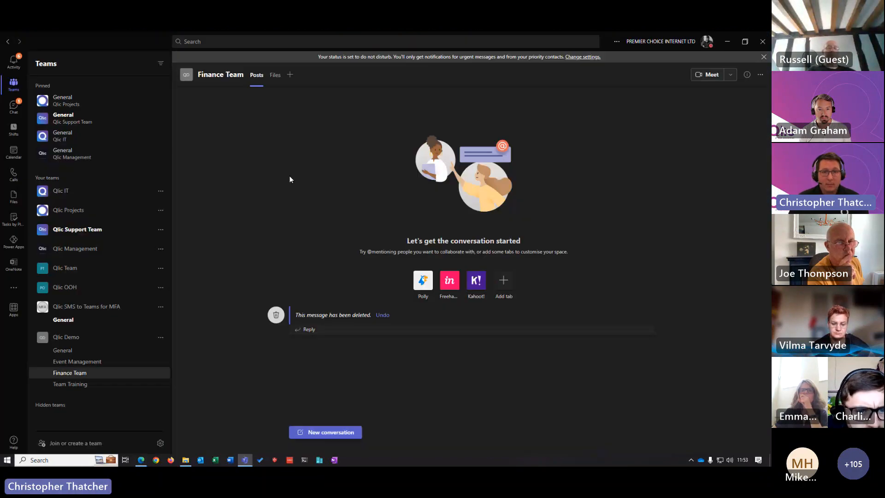
click(291, 74)
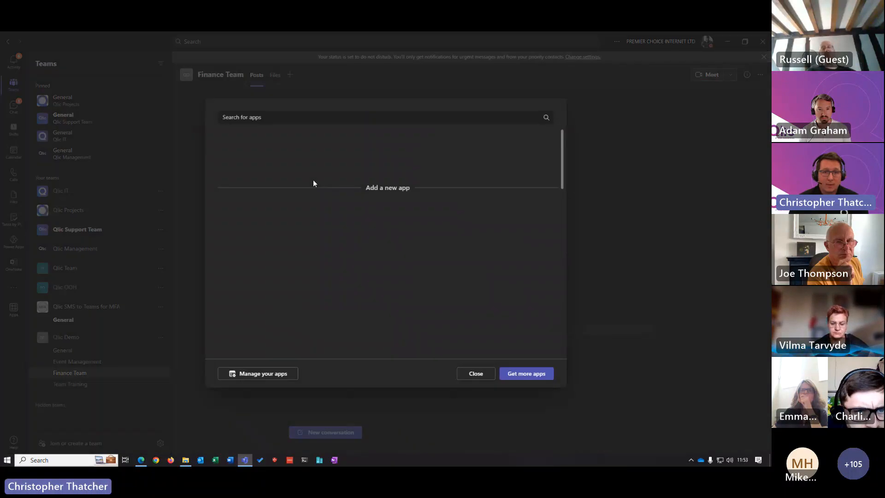
click(245, 150)
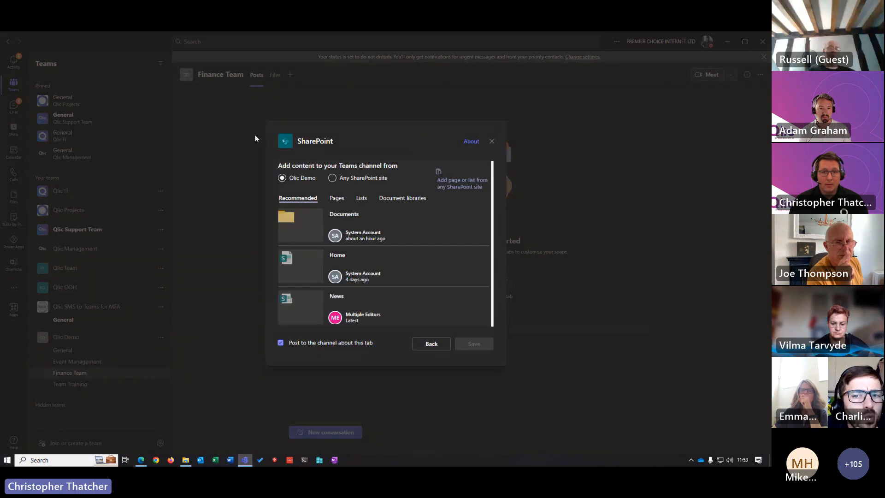
click(332, 178)
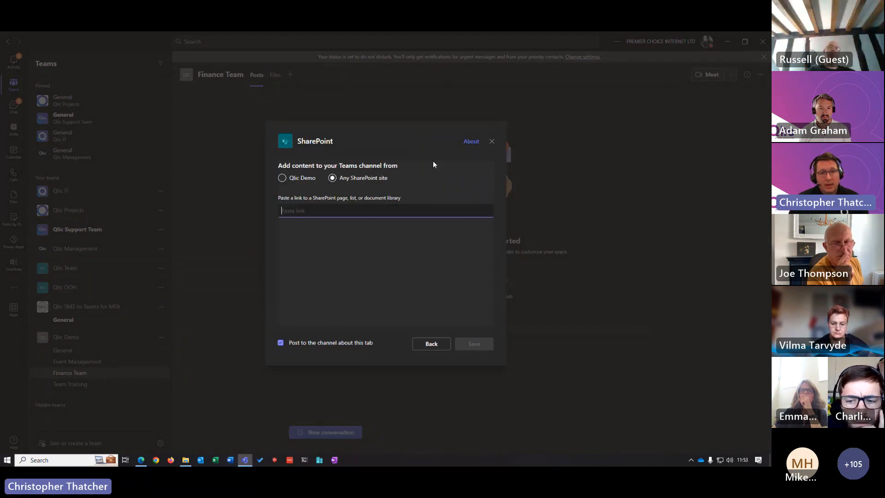
key(ctrl+v)
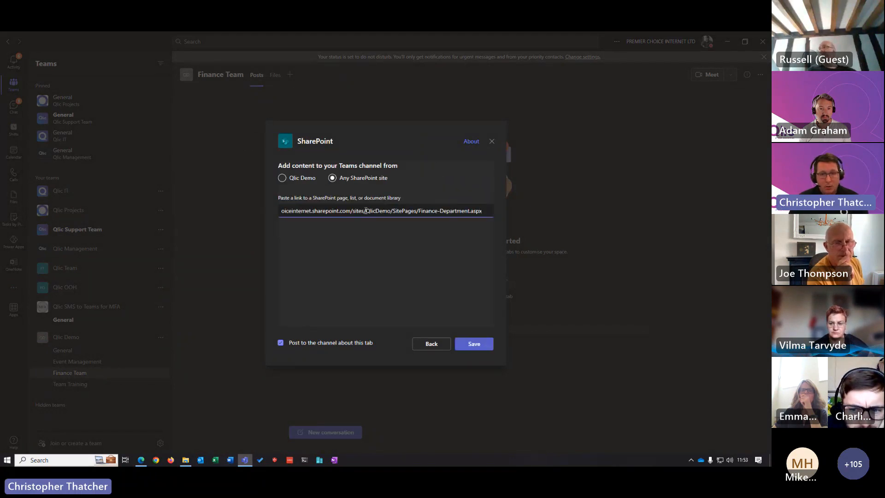
click(472, 344)
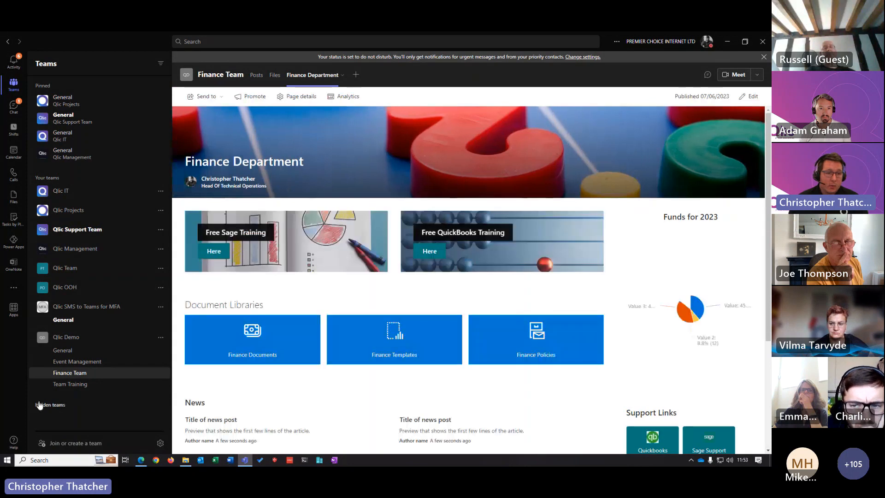
scroll(518, 239, down, 3)
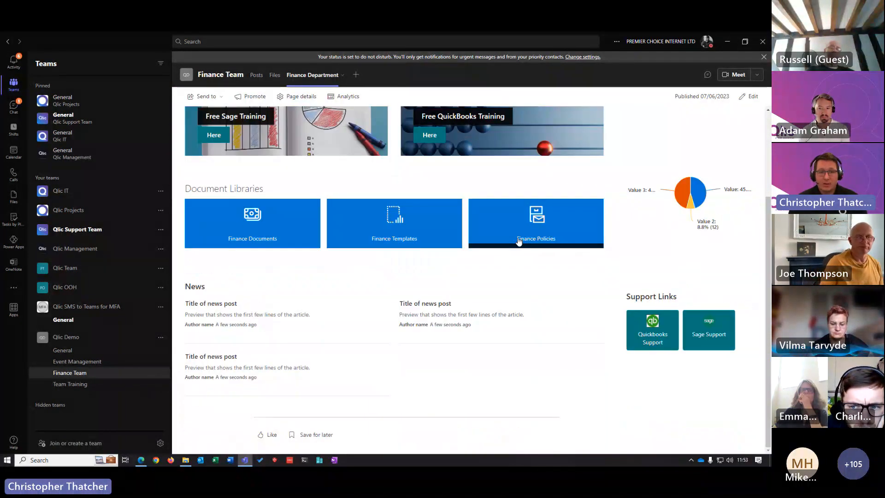
scroll(435, 286, up, 3)
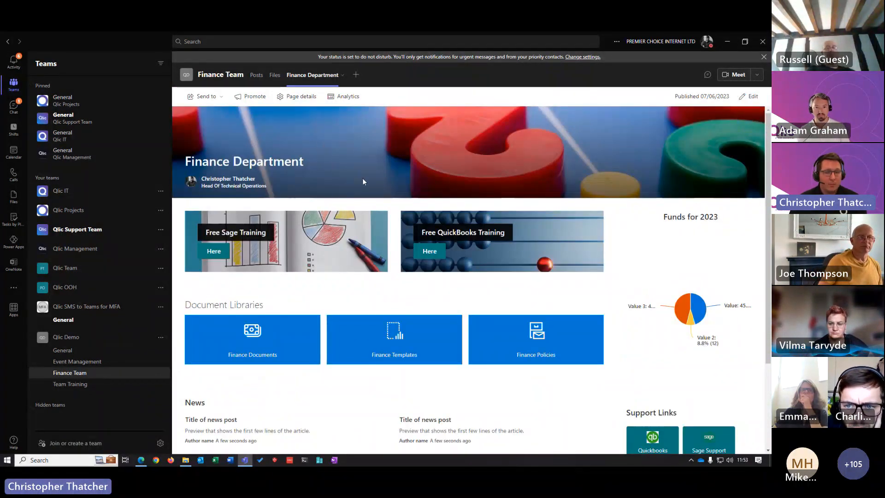